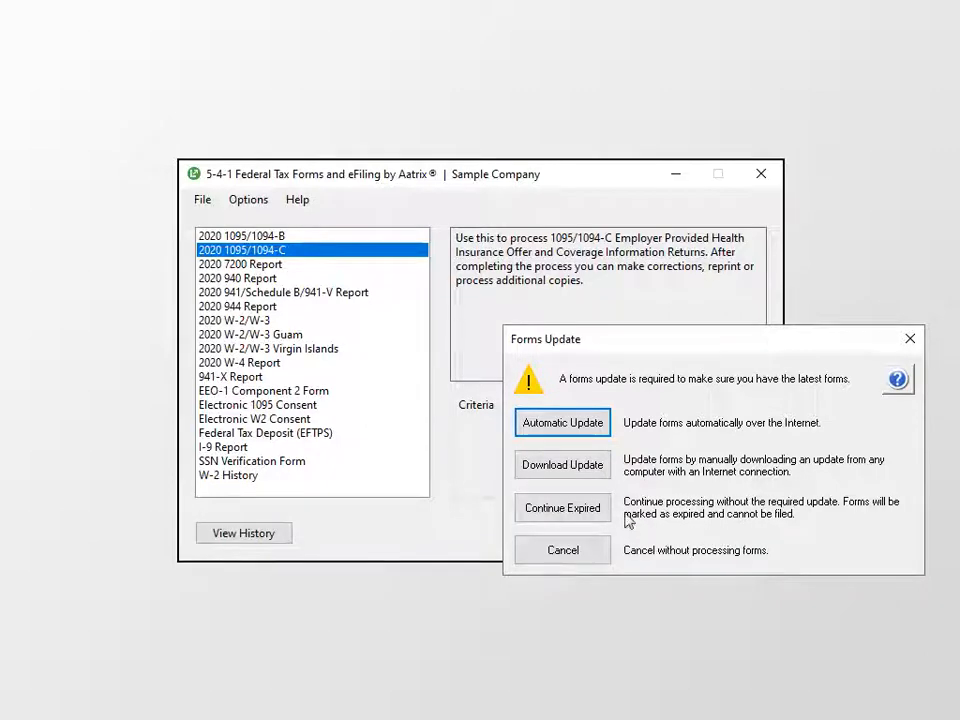
Update the tax forms automatically over the Internet and choose to start processing the 1095-C/1094-Cs without a test drive.
click(557, 423)
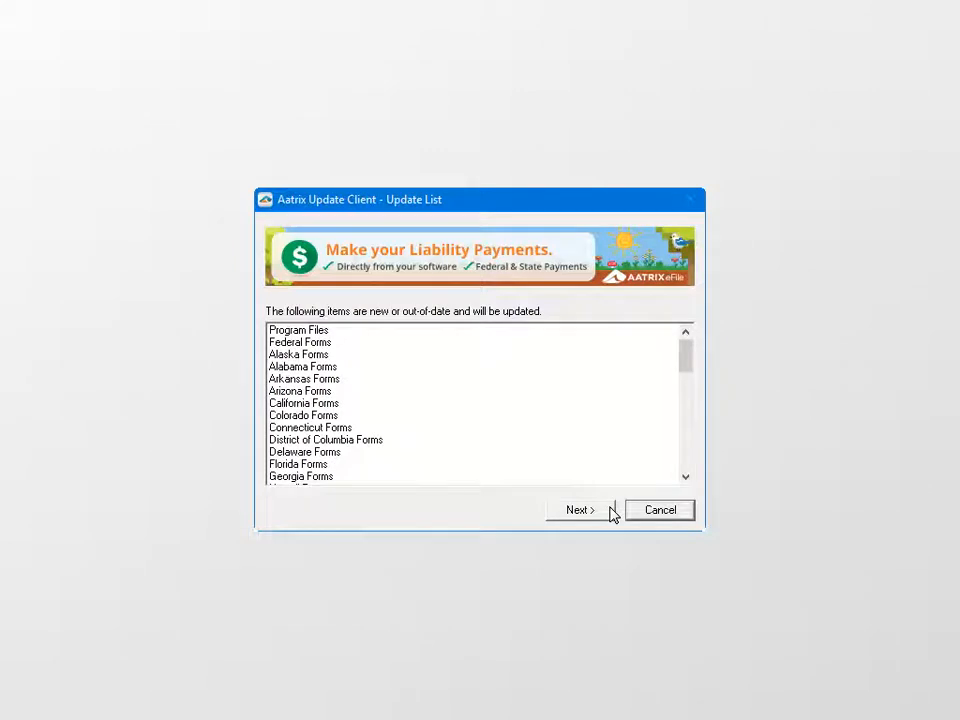
click(660, 510)
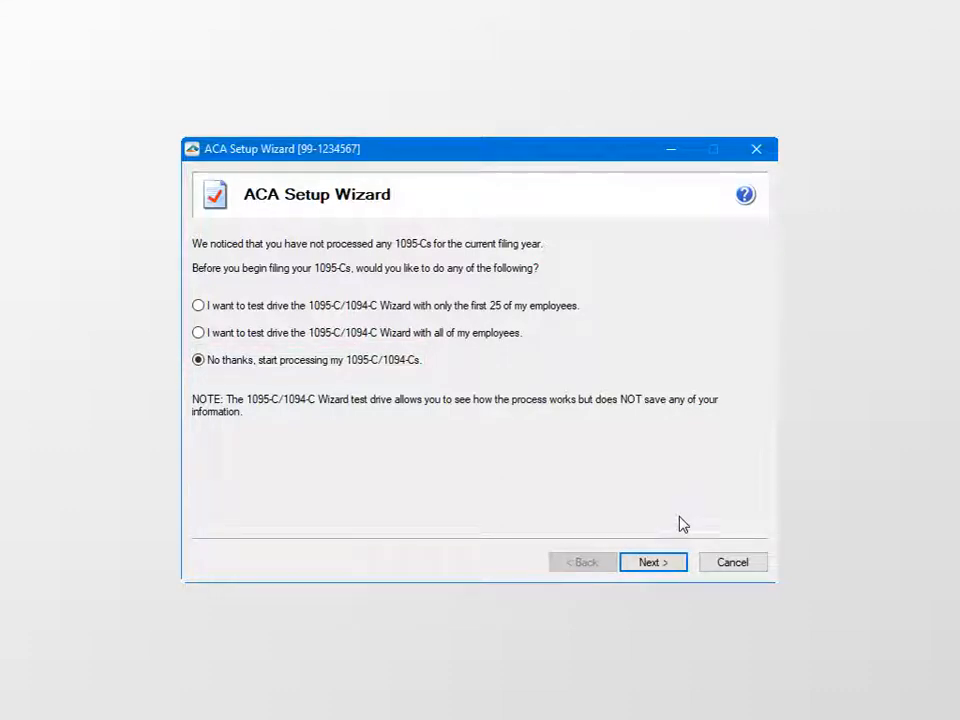
click(678, 564)
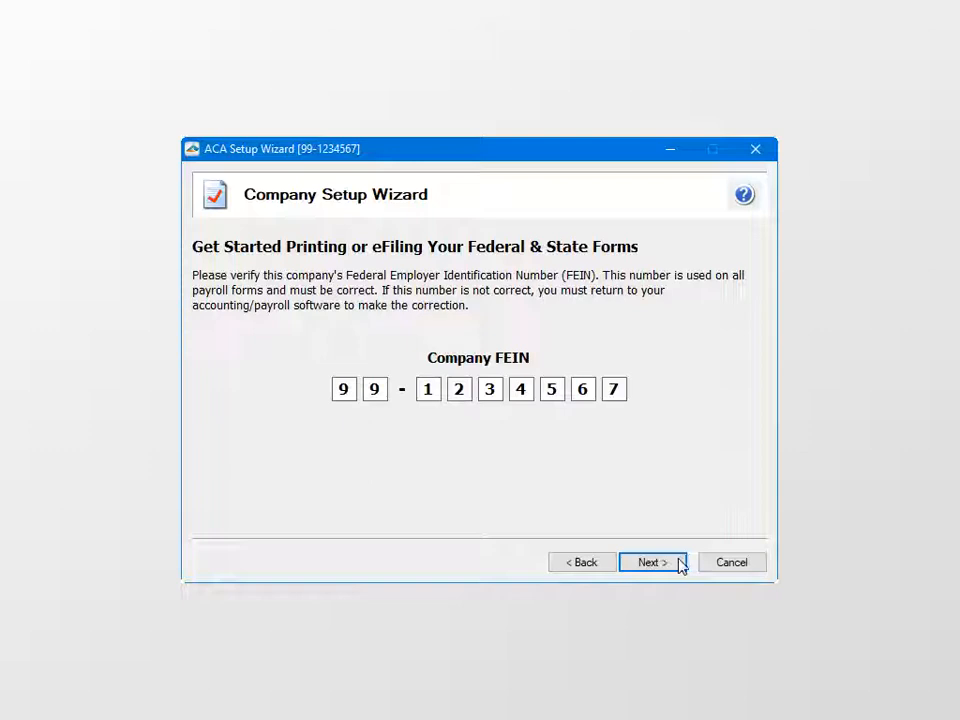
Verify the company's FEIN and company information, and keep the filer type as filing for my company/employer.
click(679, 564)
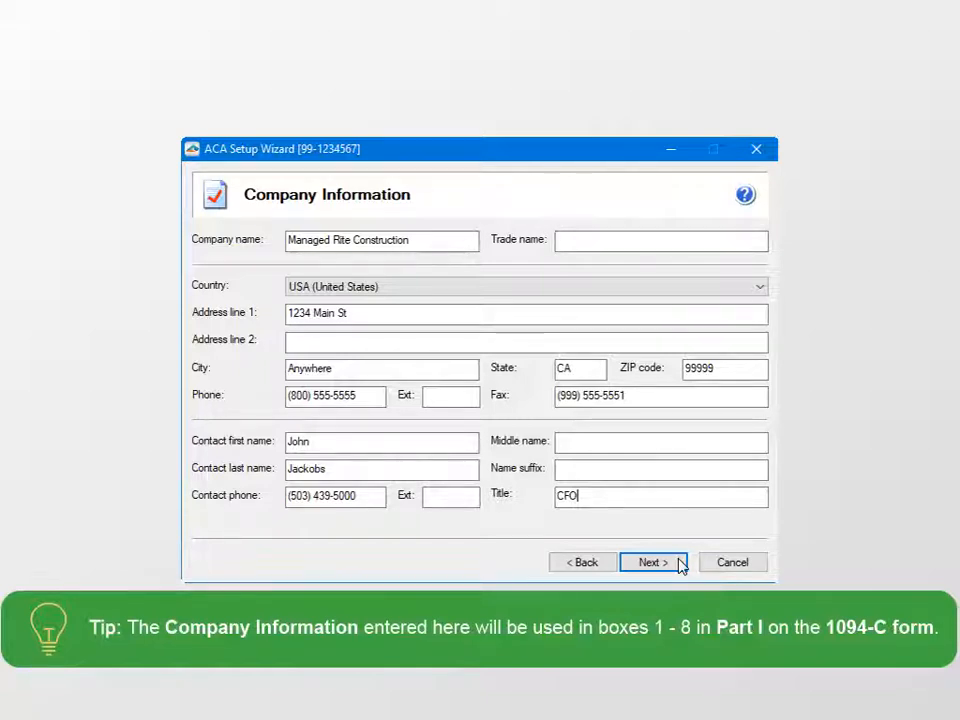
click(679, 563)
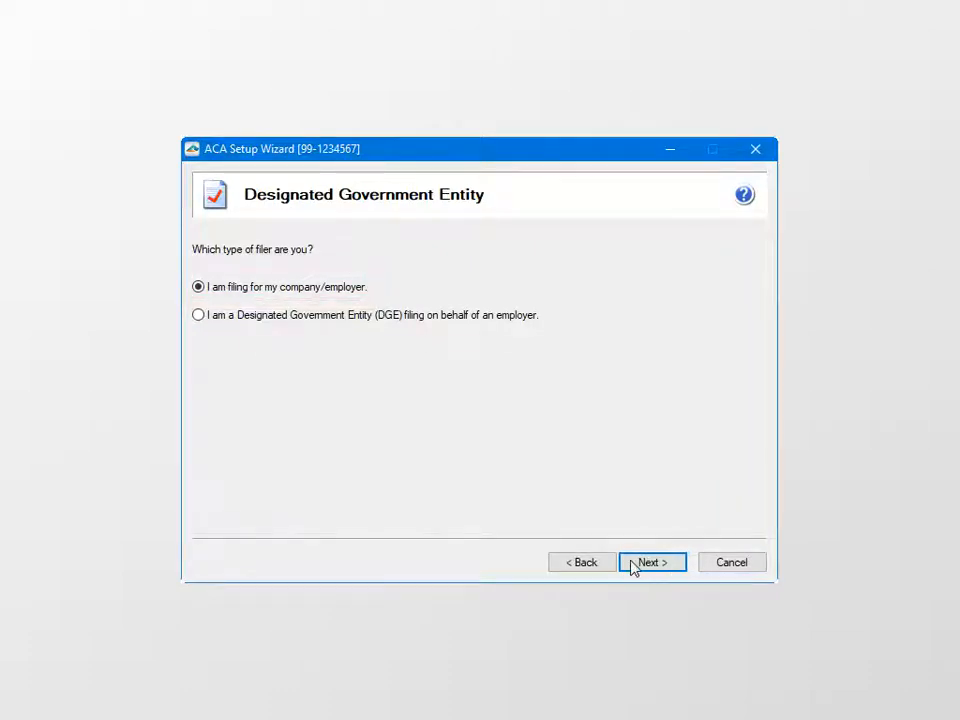
click(633, 566)
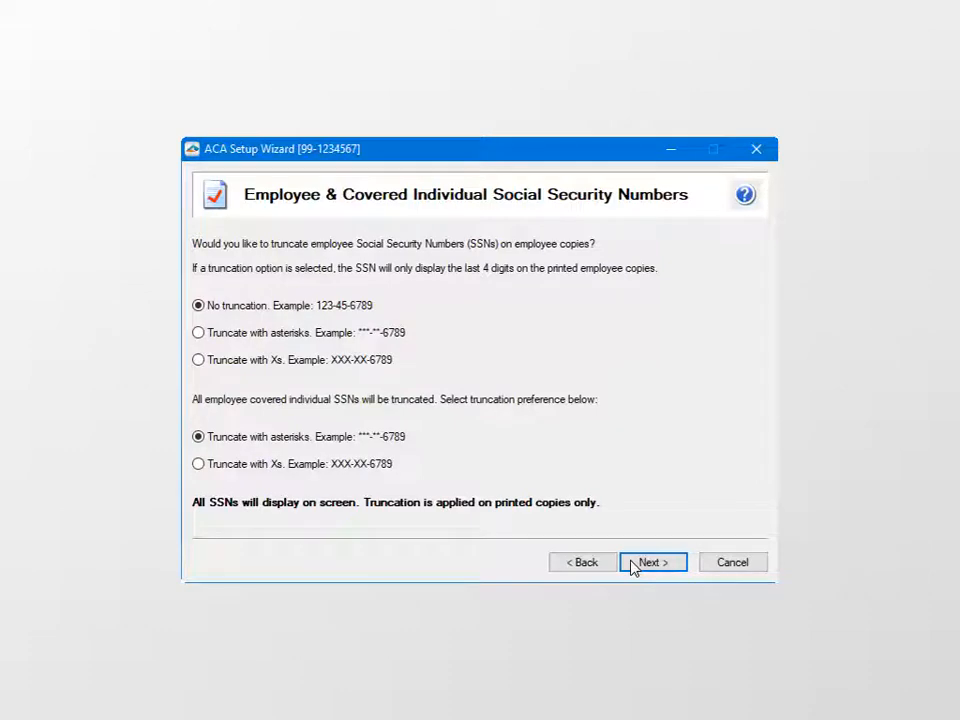
Truncate employee Social Security Numbers with Xs on printed copies and confirm a single ACA data file for this EIN.
click(198, 361)
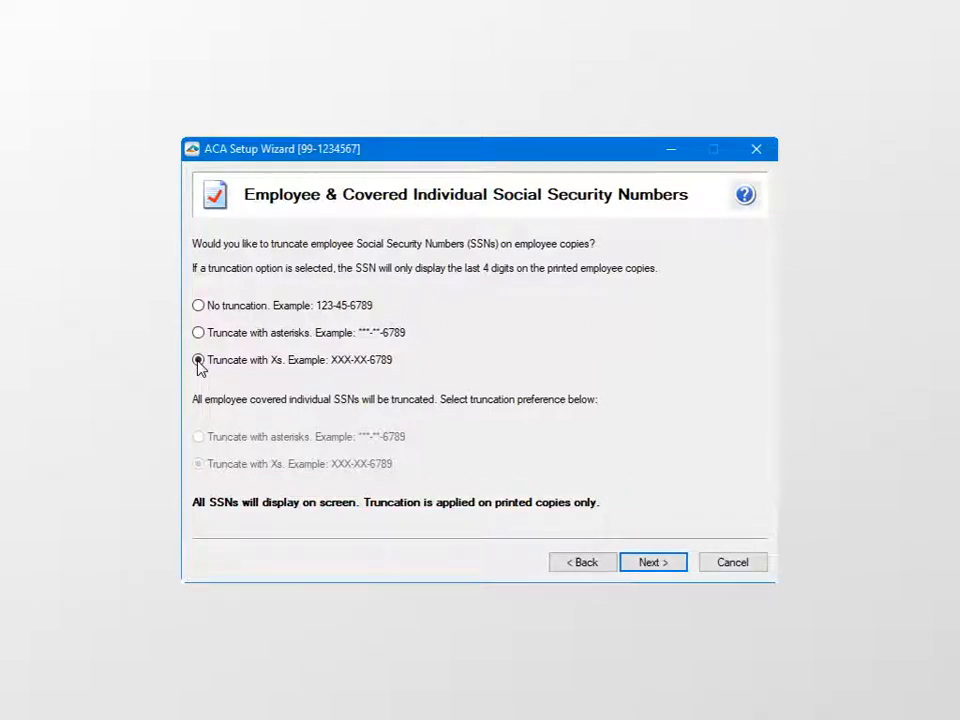
click(675, 564)
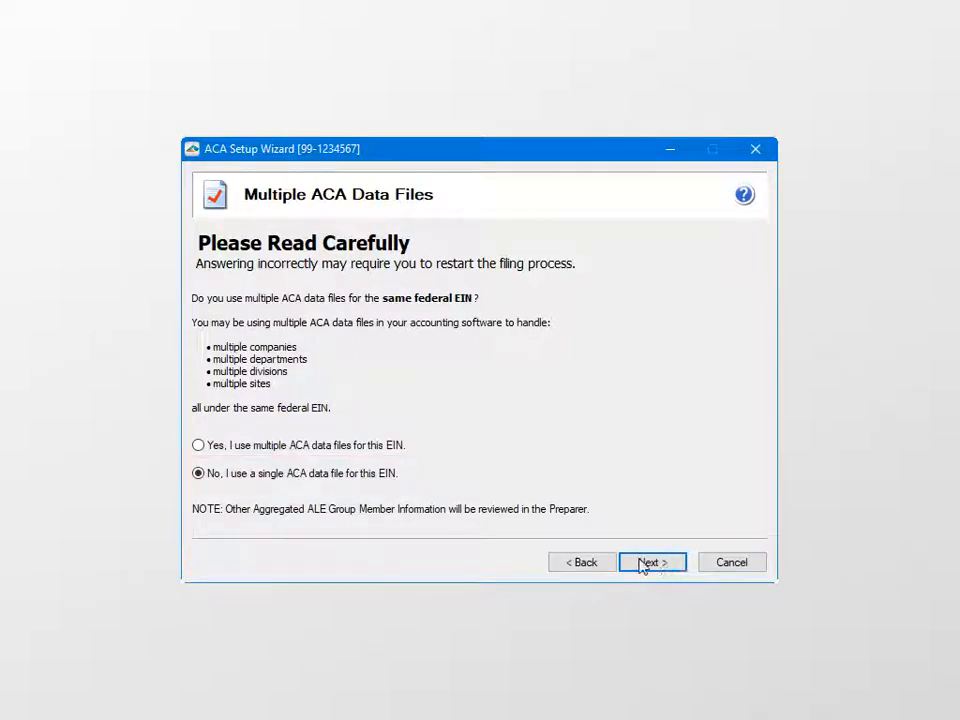
click(645, 563)
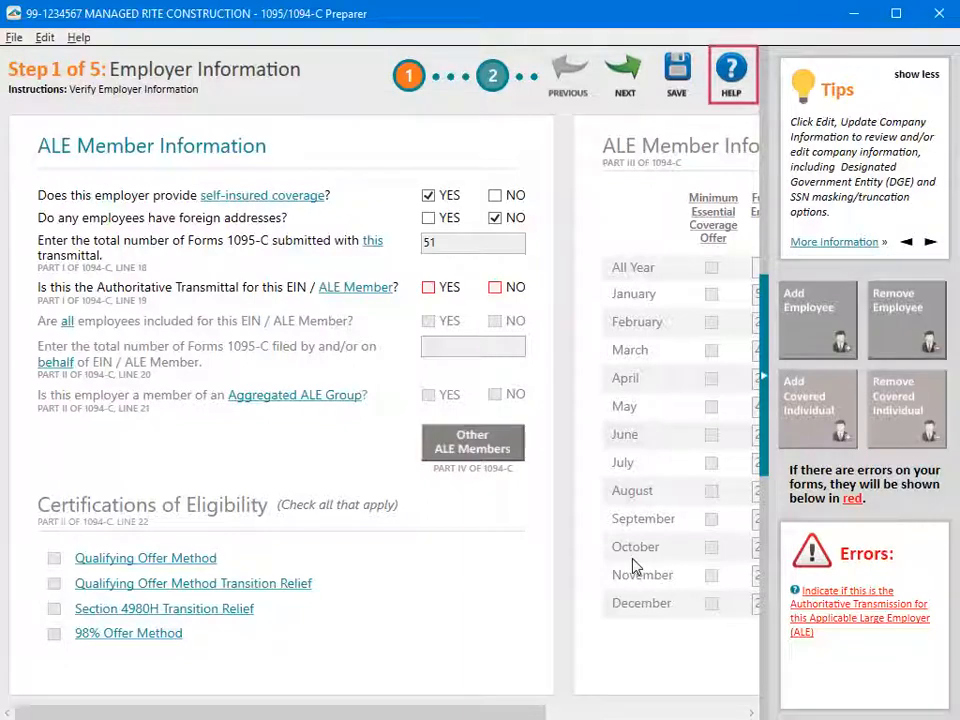
View the explanation of self-insured coverage in the ALE Member Information.
click(738, 88)
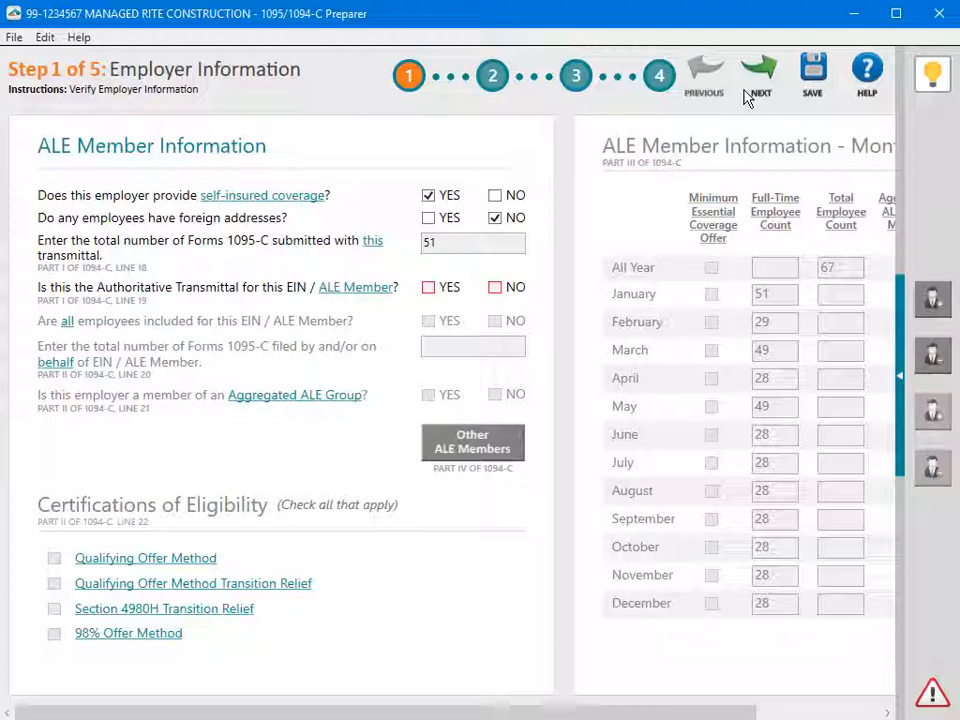
mouse_move(240, 205)
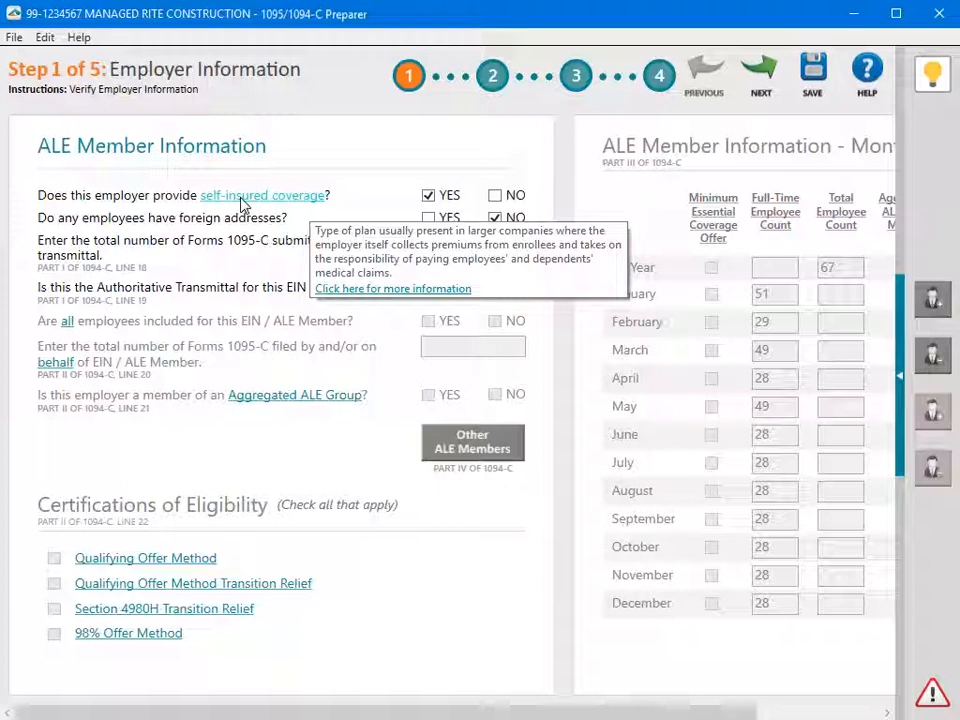
Answer Yes for Authoritative Transmittal and all employees included, No for Aggregated ALE Group, and proceed to Employee Contact Information.
click(435, 290)
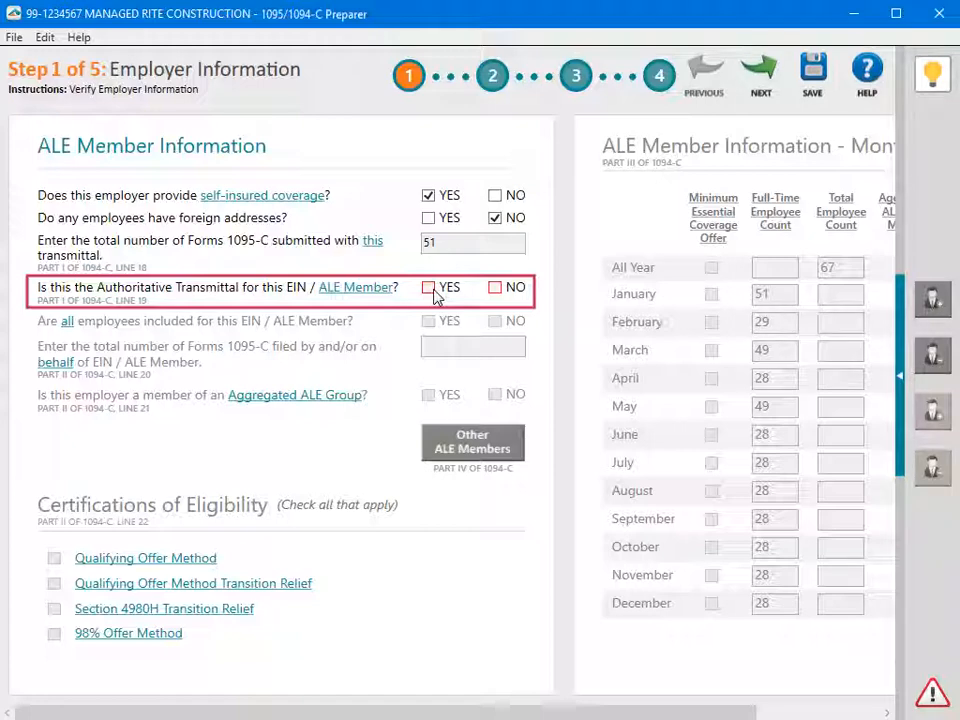
click(431, 292)
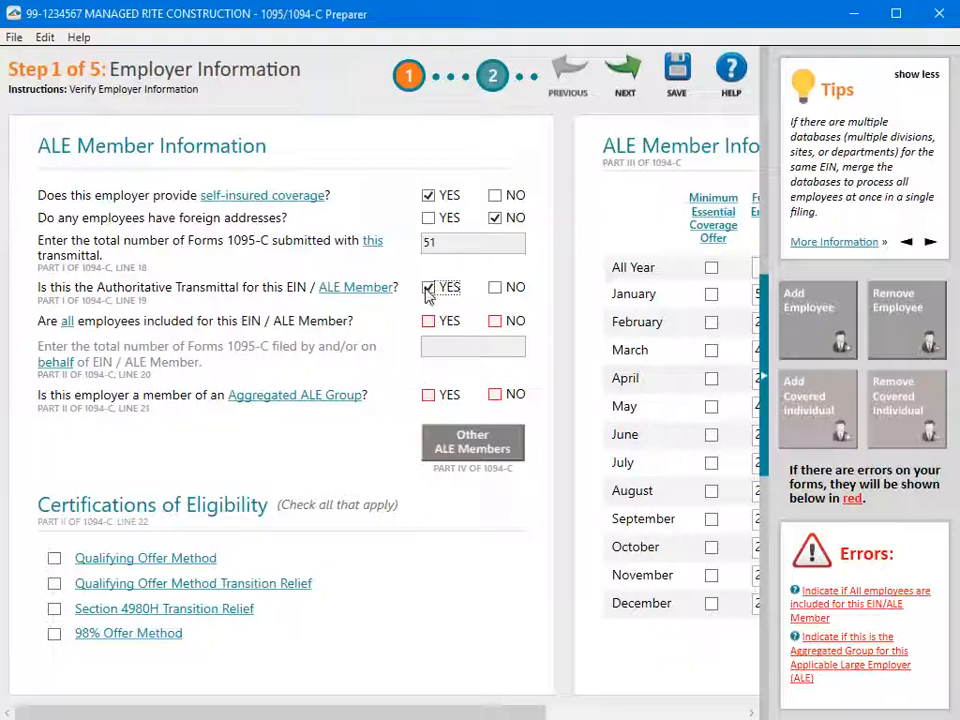
click(428, 322)
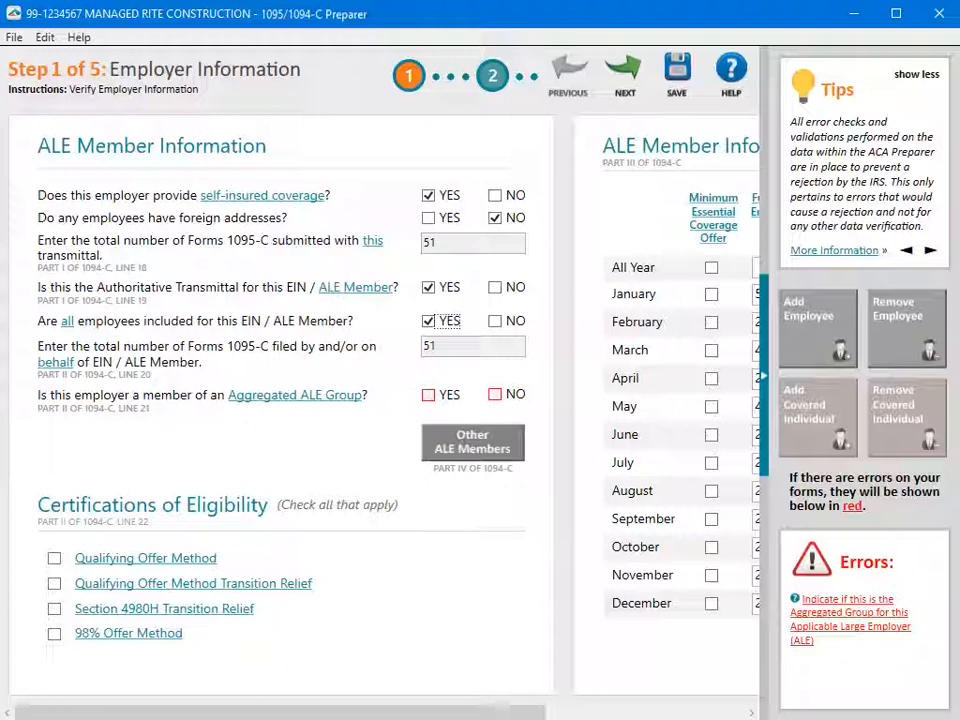
click(494, 394)
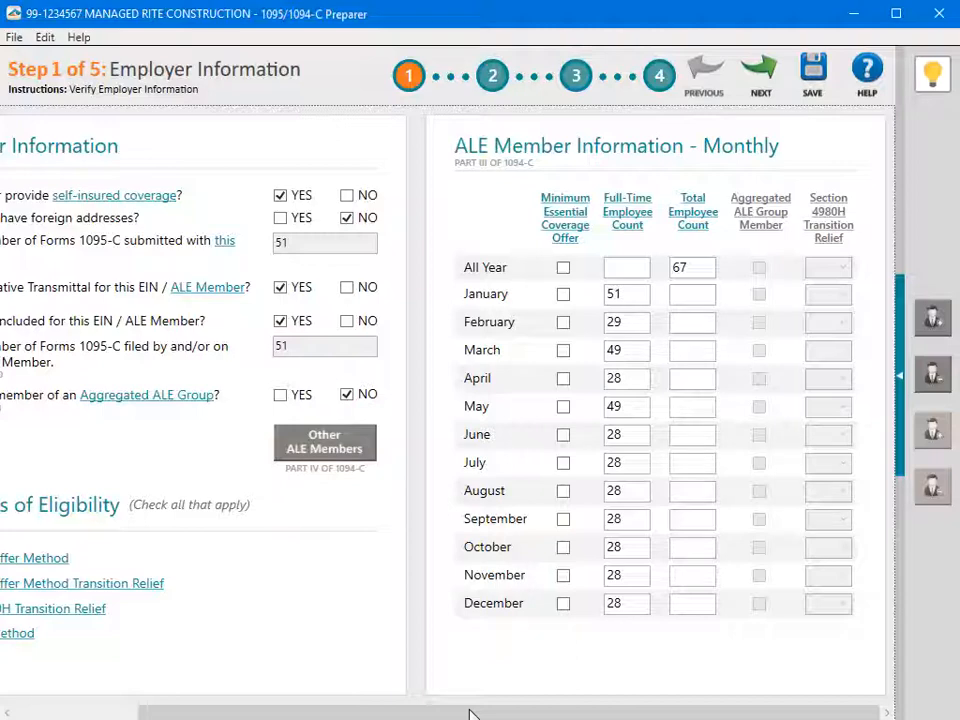
click(766, 76)
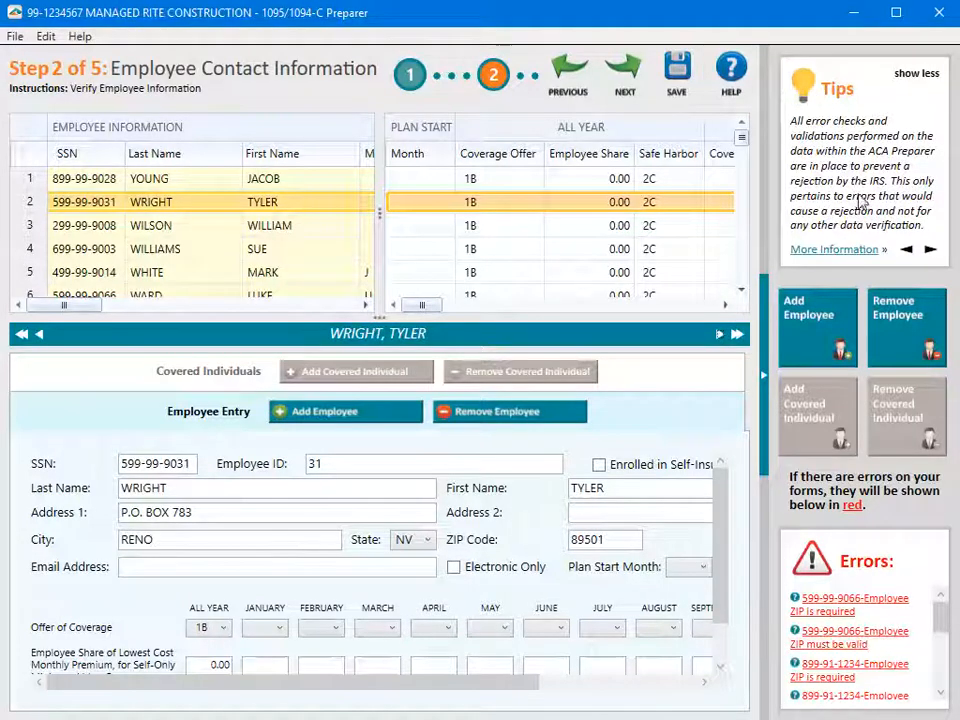
Go to the first employee error reporting a required ZIP and enter the missing ZIP code.
click(855, 599)
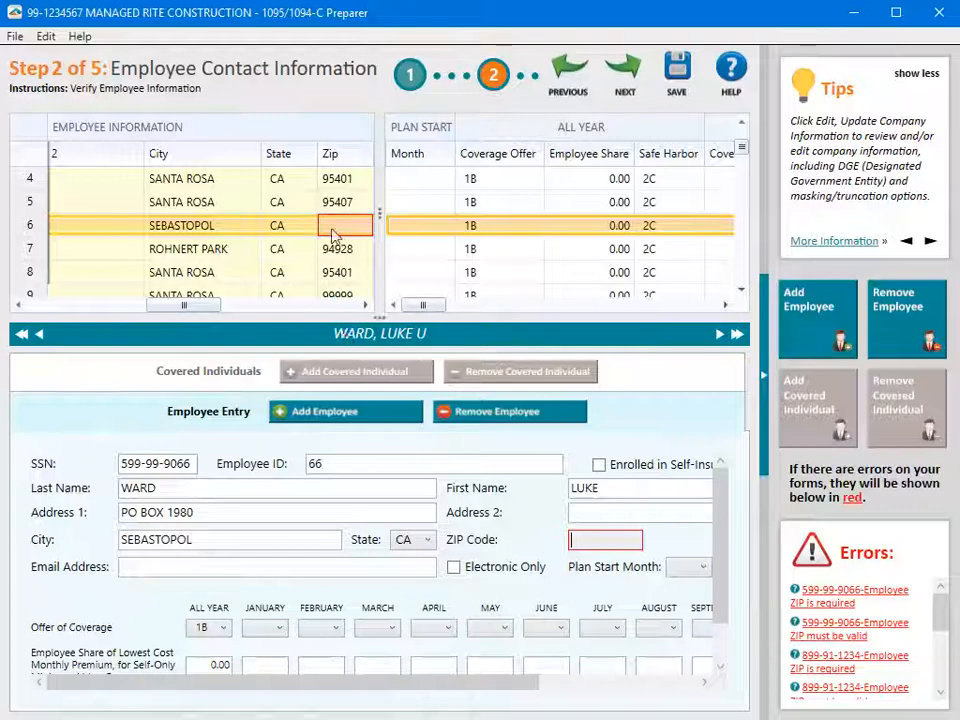
text(97865)
click(833, 595)
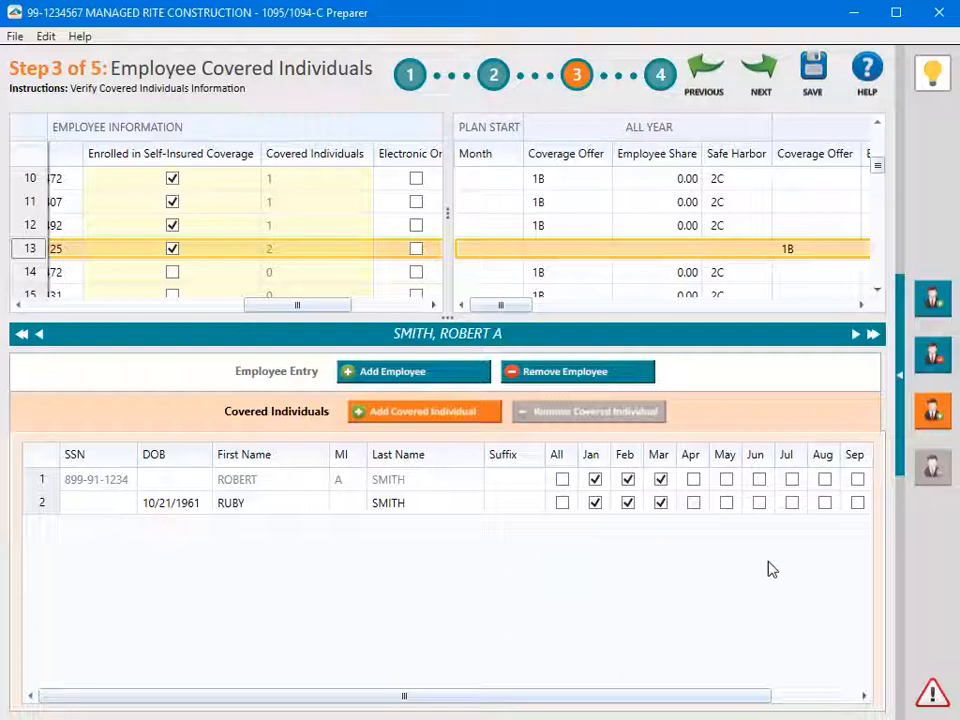
Resolve the covered individual error by marking coverage for all months, and proceed to Employee Electronic Delivery.
click(931, 690)
click(538, 480)
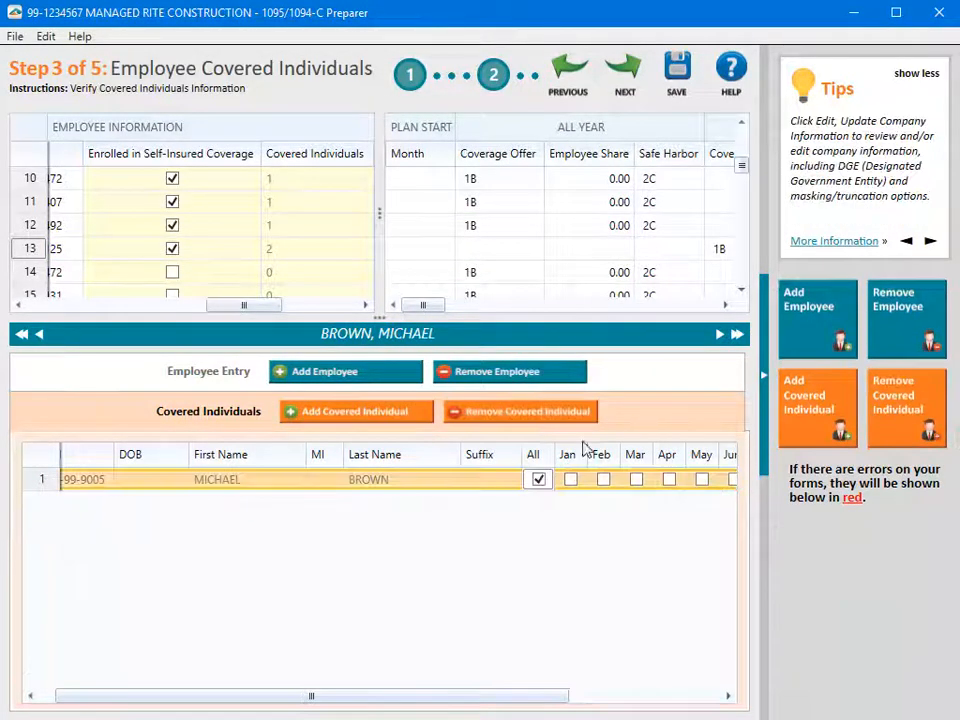
click(625, 70)
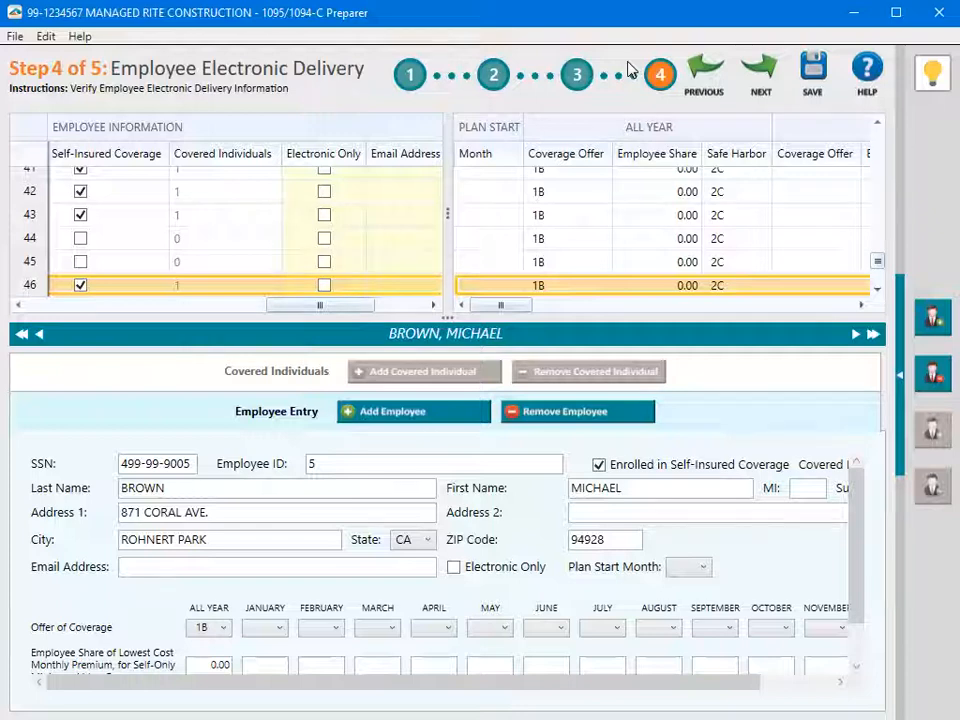
Set the selected employee in row 46 to Electronic Only, enter the employee's email address, and proceed to Employee Coverage.
click(324, 285)
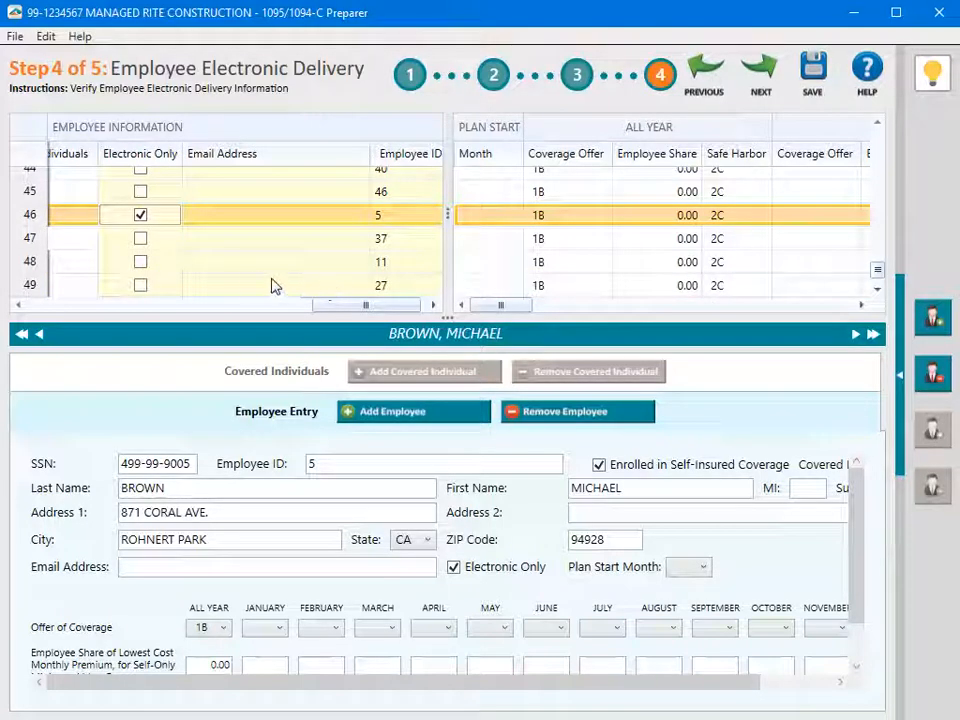
click(217, 215)
key(ctrl+v)
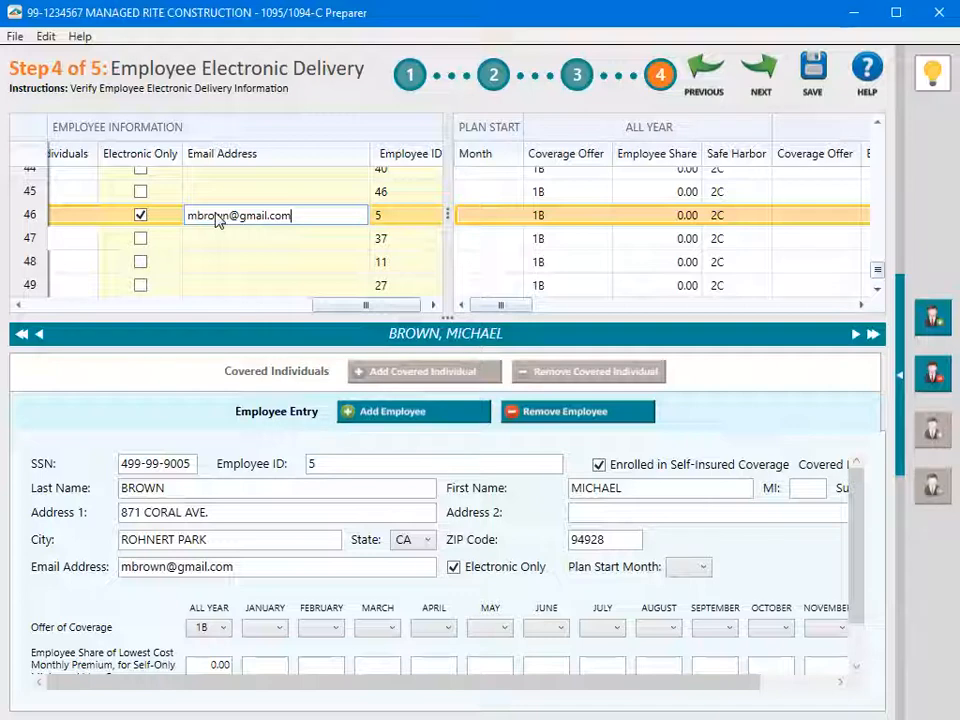
click(758, 92)
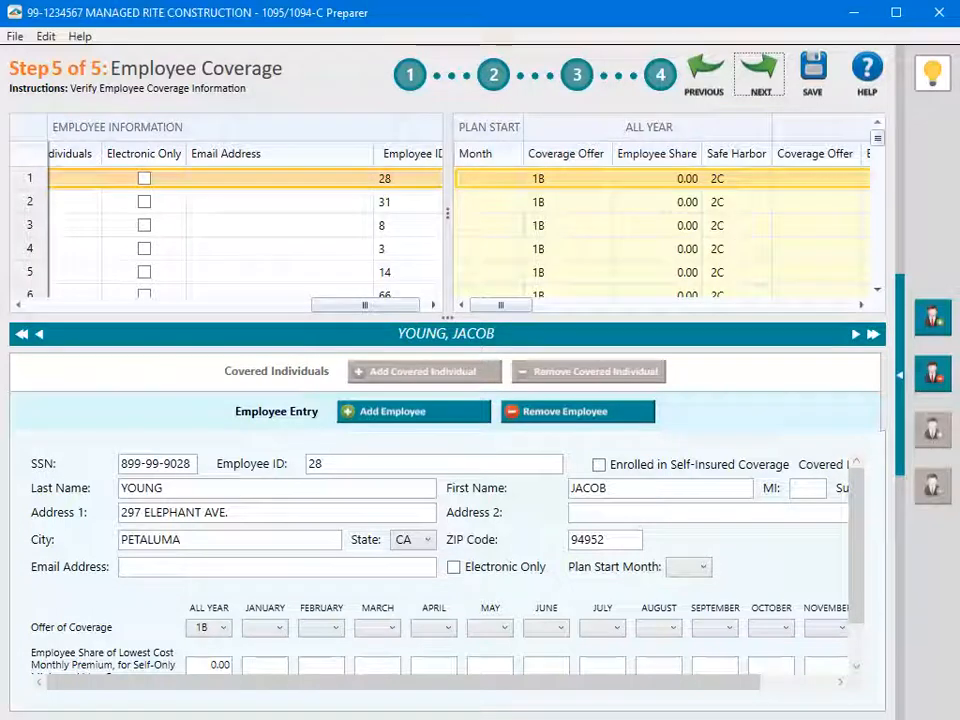
In the printing and eFiling options, choose Other Options with Print My Employee 1095-Cs and Print Federal Copy 1095-Cs / 1094-C, leaving eFile Federal Only off.
click(760, 72)
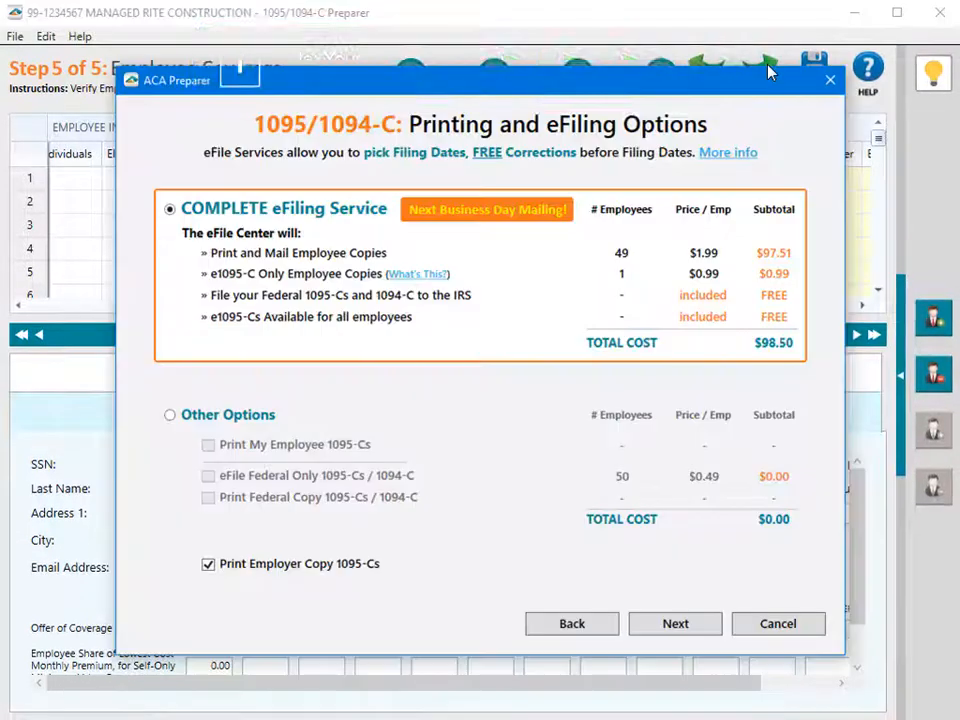
click(766, 72)
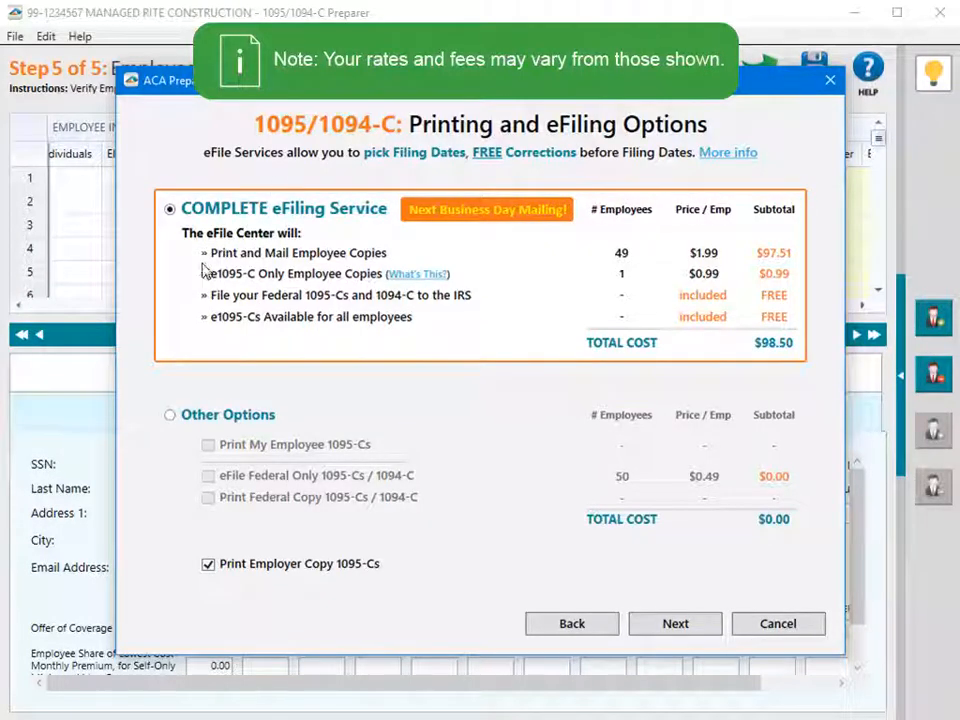
click(170, 417)
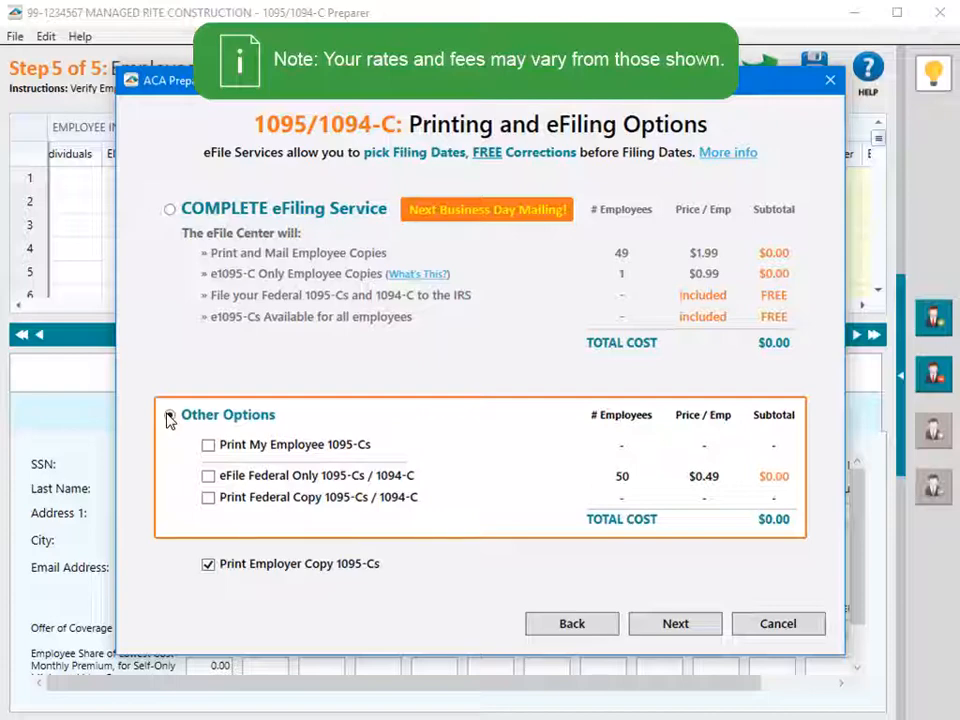
click(169, 416)
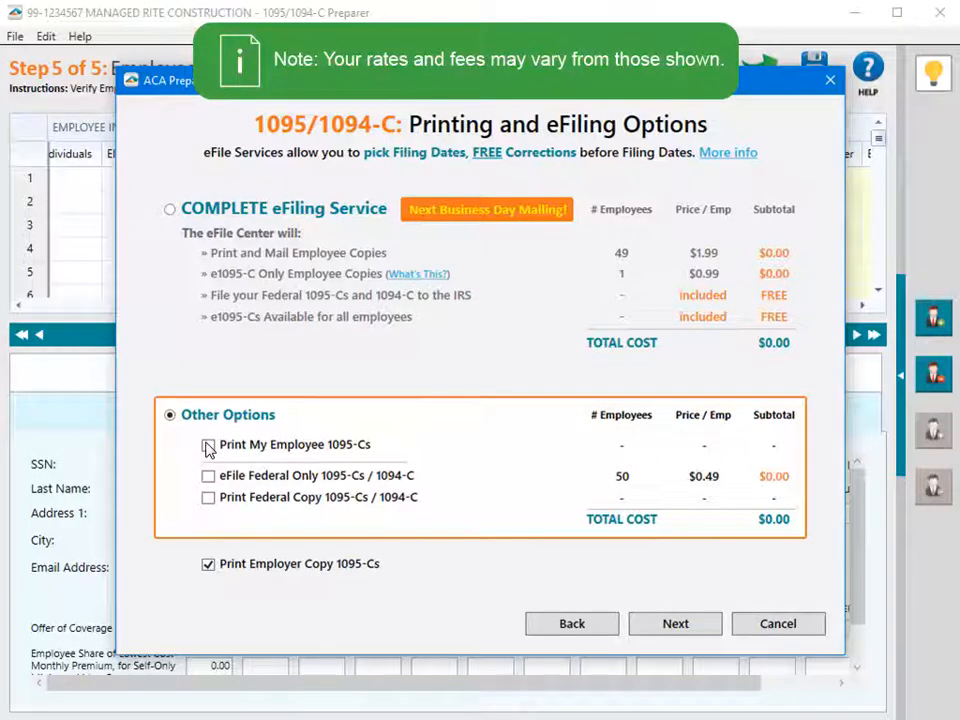
click(208, 449)
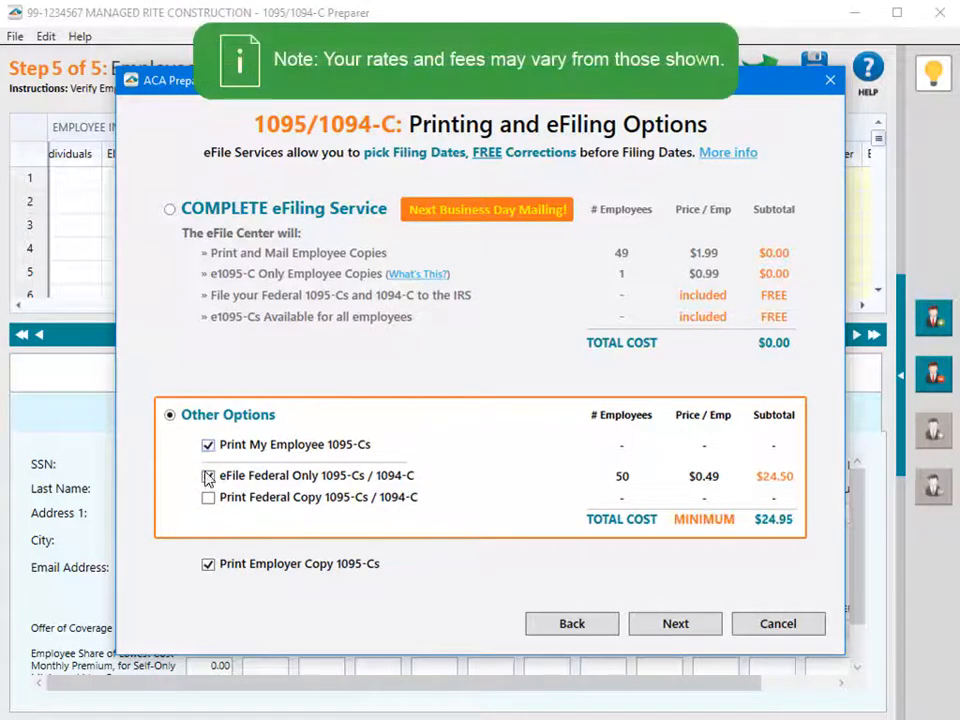
click(208, 476)
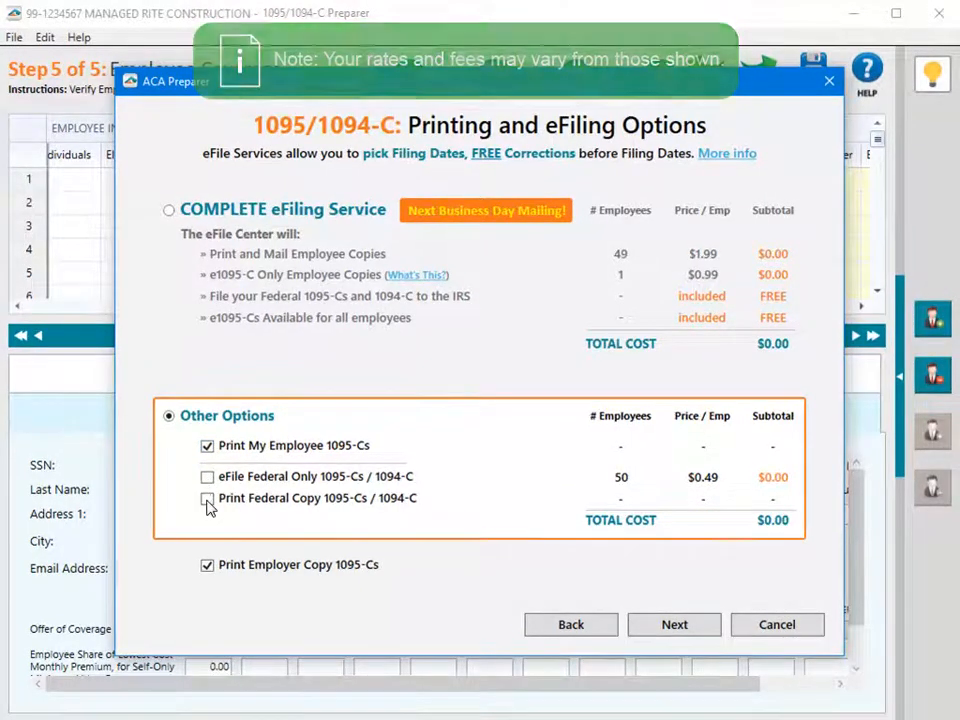
click(208, 498)
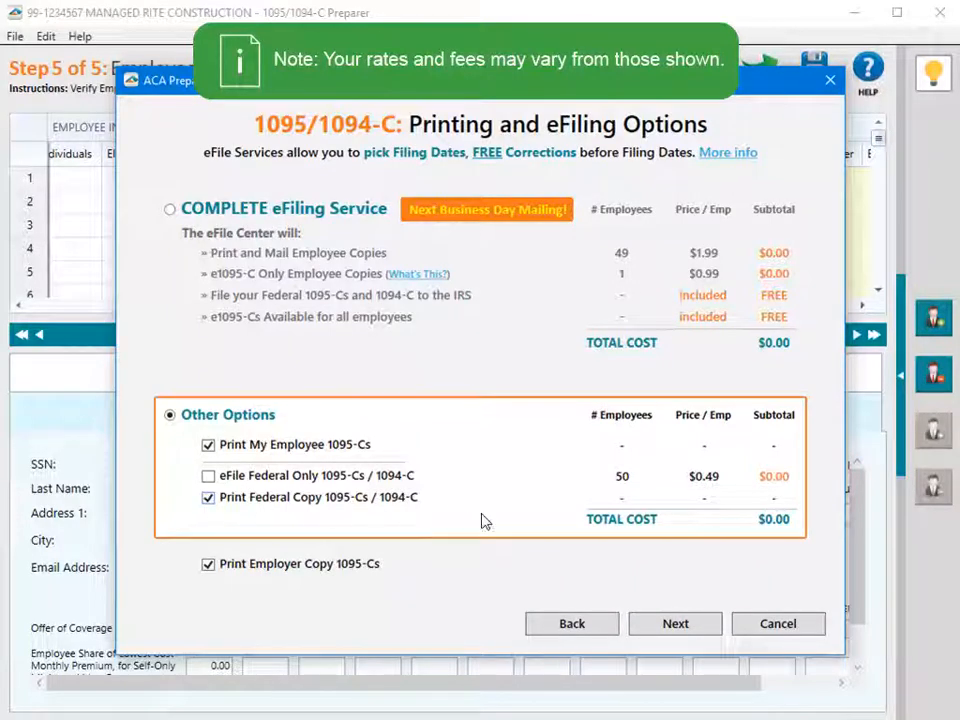
Continue without the COMPLETE ACA eFile Service and proceed through the data review to the Federal 1094-C form.
click(705, 628)
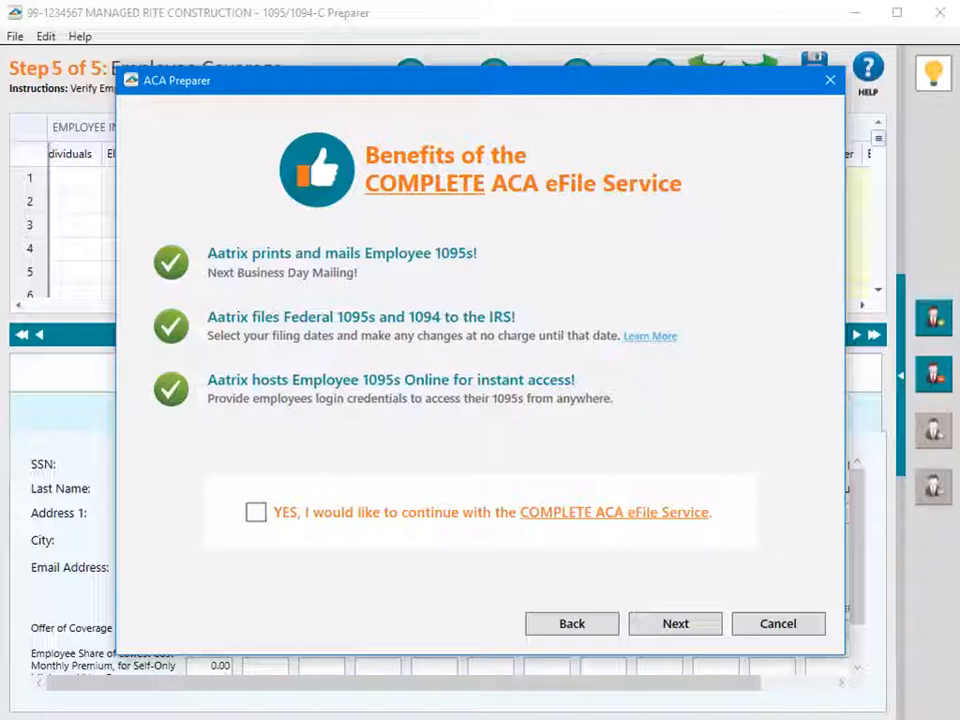
click(706, 628)
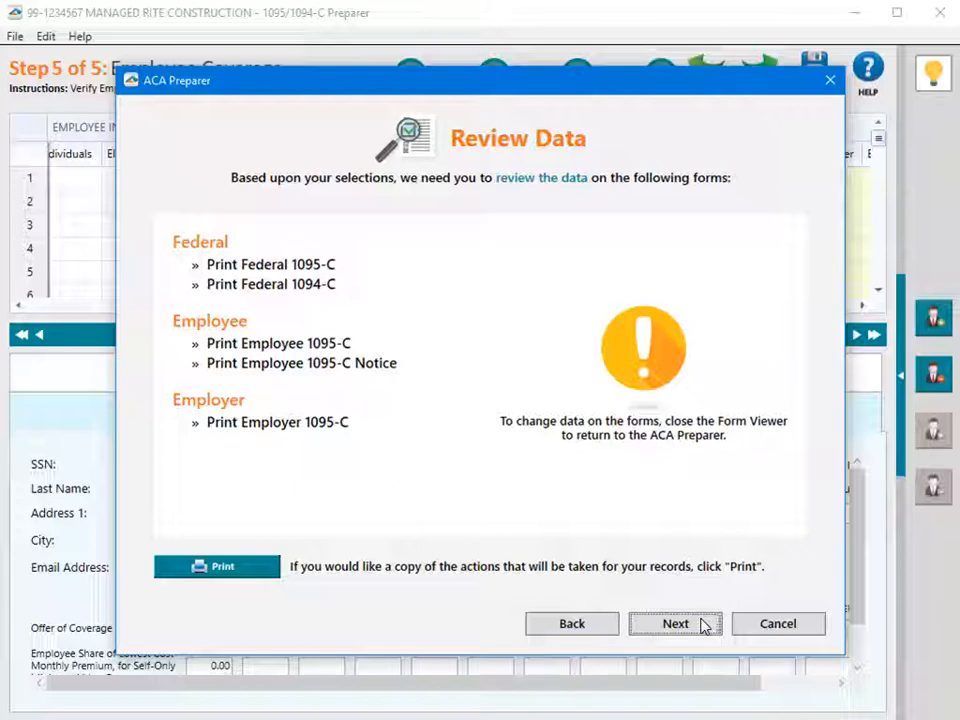
click(636, 624)
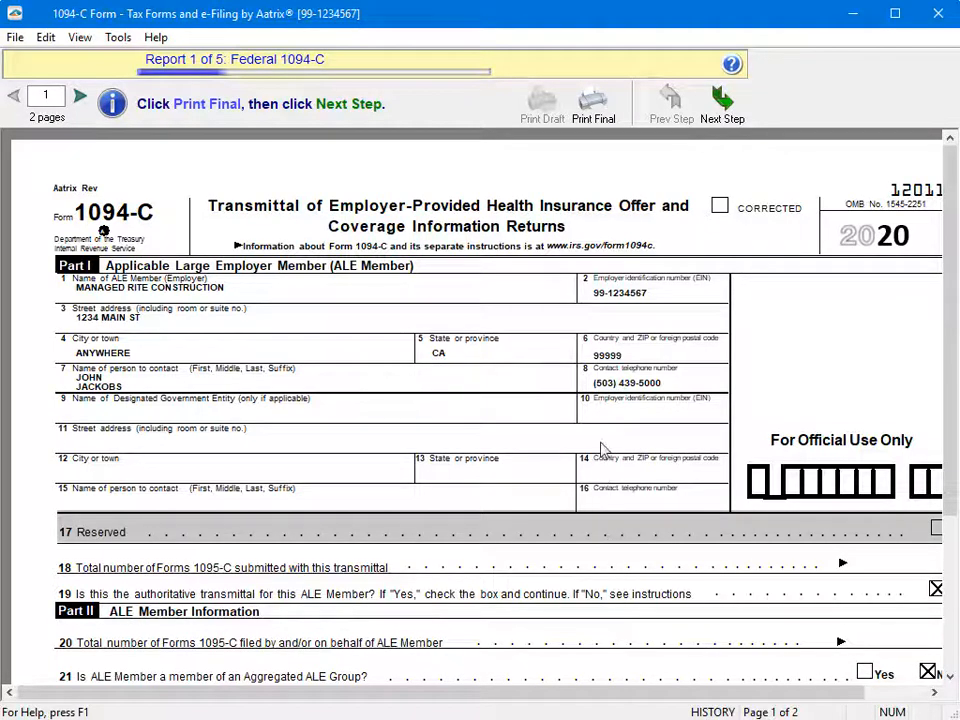
Print one final copy of all pages of the Federal 1094-C to Adobe PDF and proceed to the Federal 1095-C.
click(594, 108)
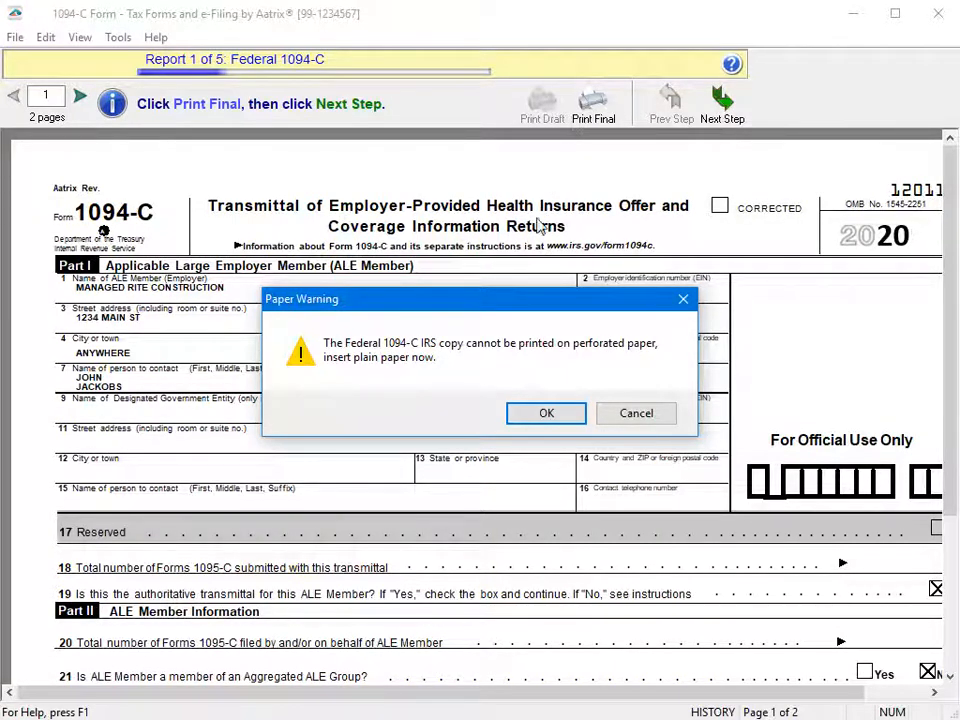
click(530, 413)
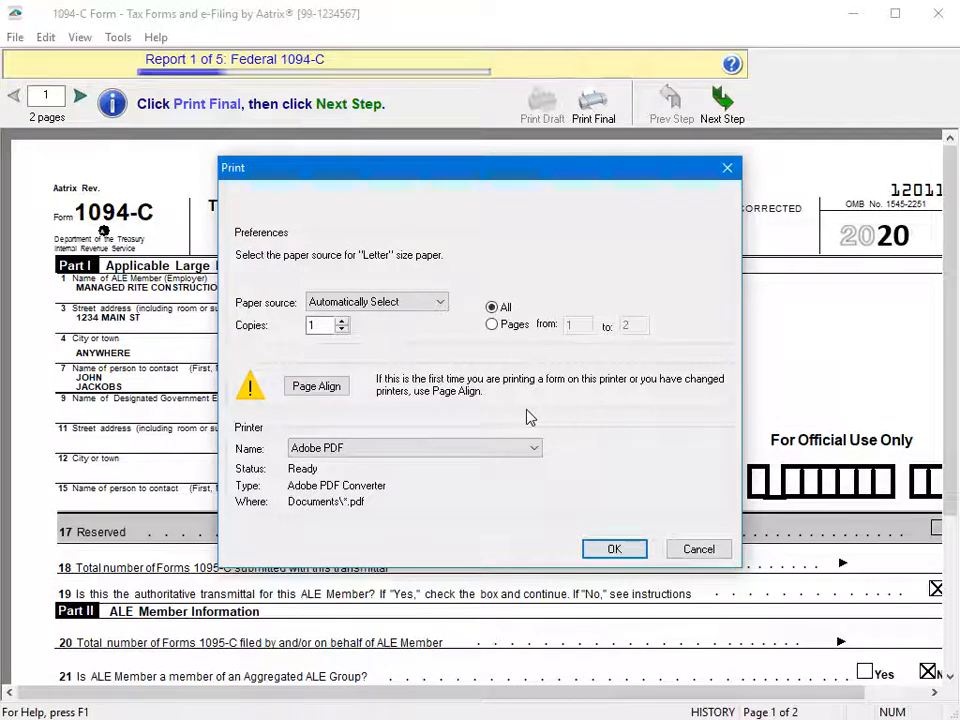
click(614, 549)
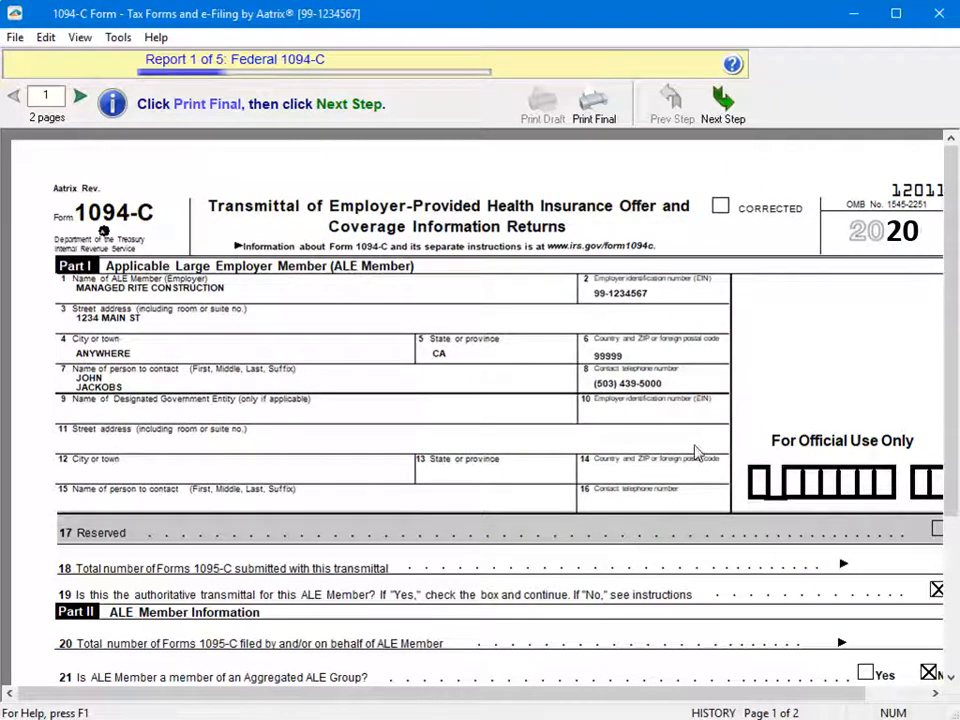
click(724, 108)
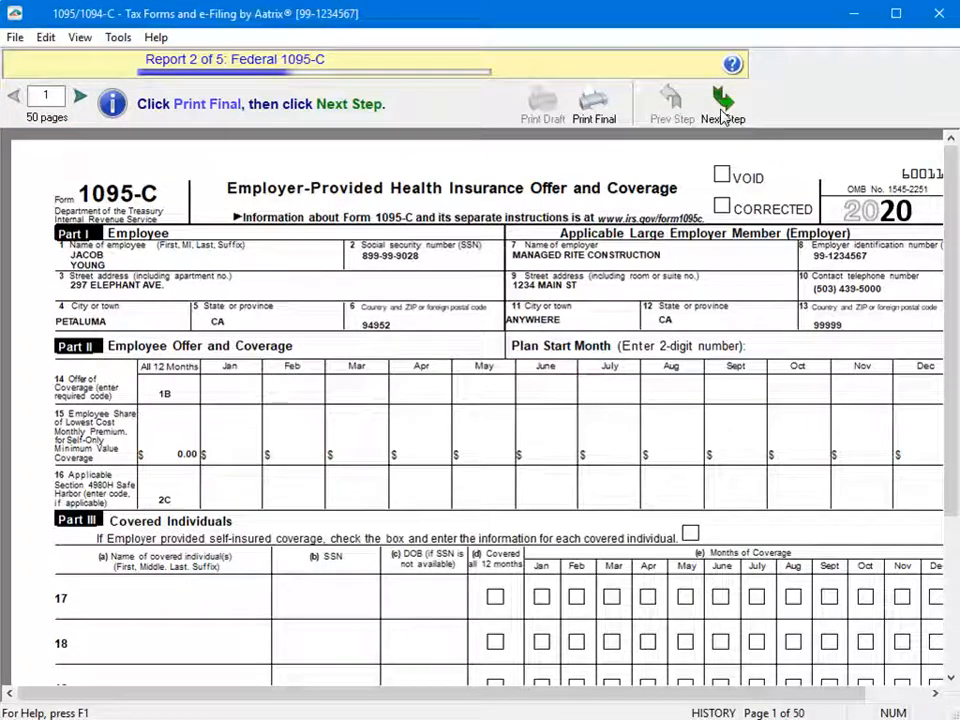
Print one final copy of all Federal 1095-C pages on the ORBCOPIER2 printer and proceed to the Employee 1095-C Notice.
click(592, 104)
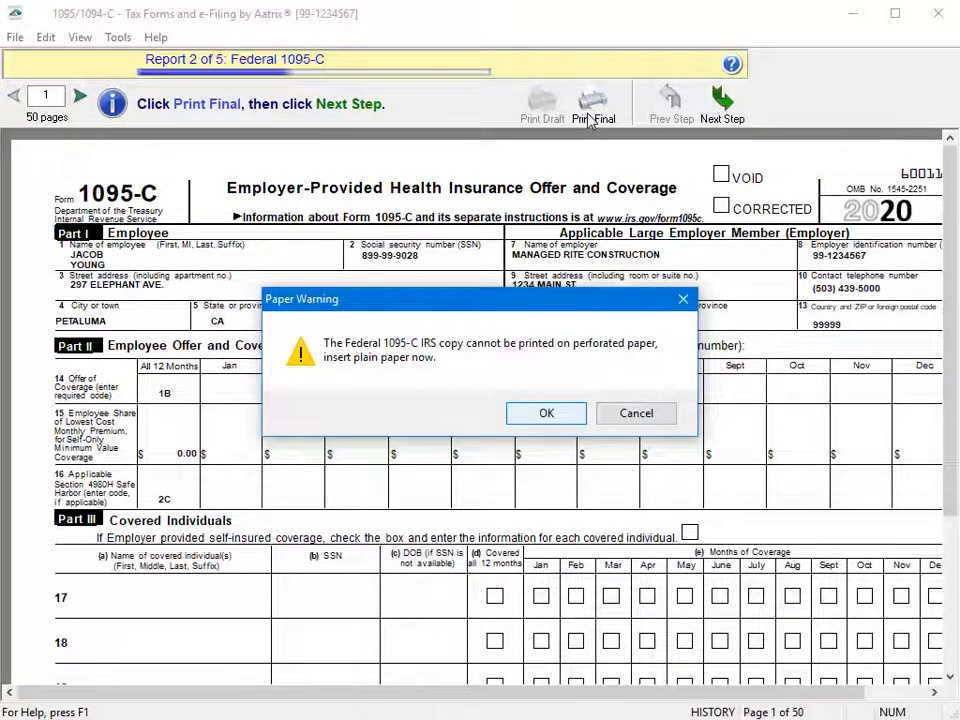
click(524, 415)
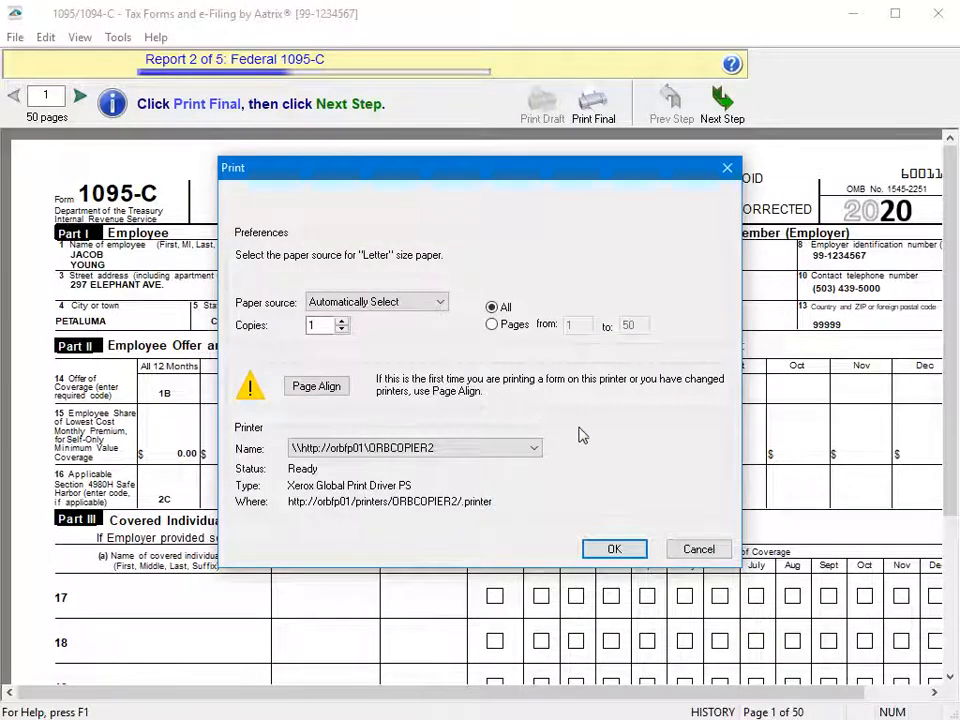
click(614, 549)
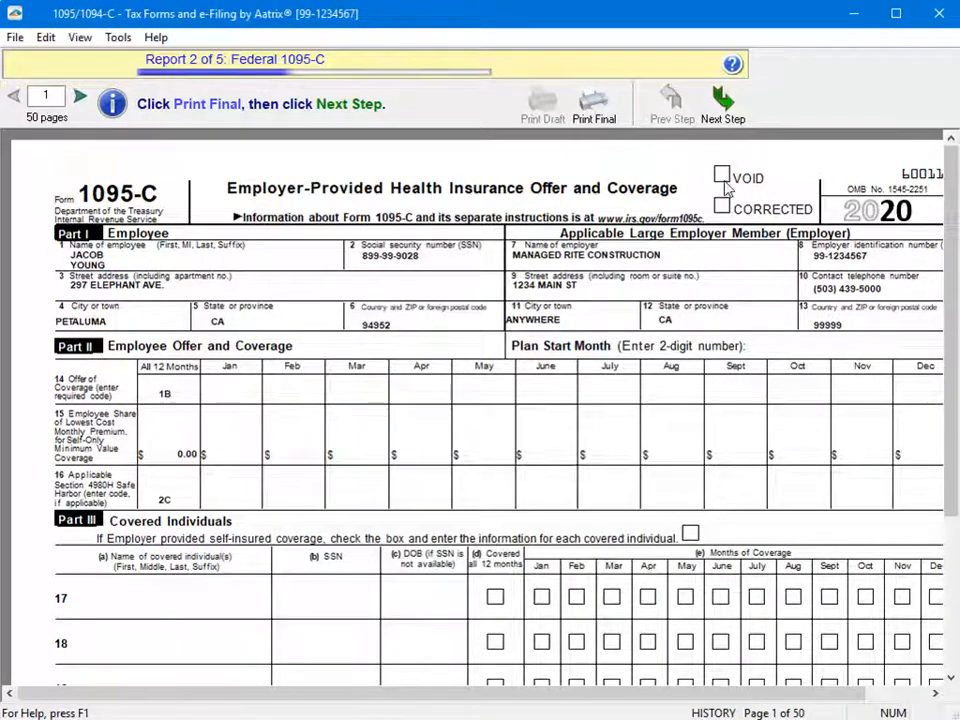
click(724, 104)
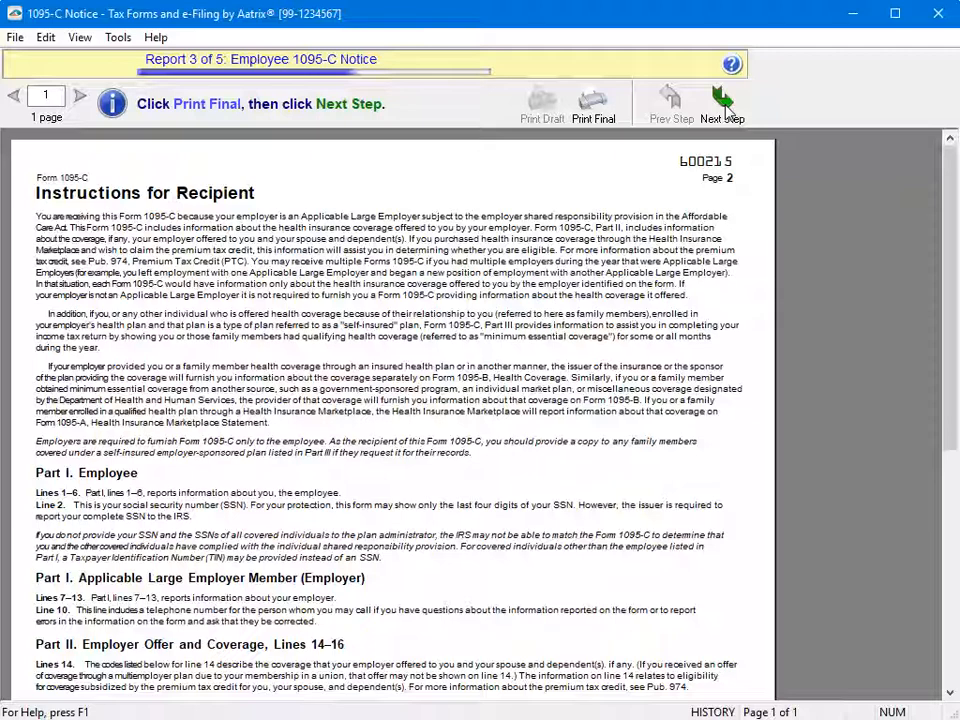
Print one final copy of the Employee 1095-C Notice on ORBCOPIER2 and proceed to the Employer 1095-C.
click(588, 117)
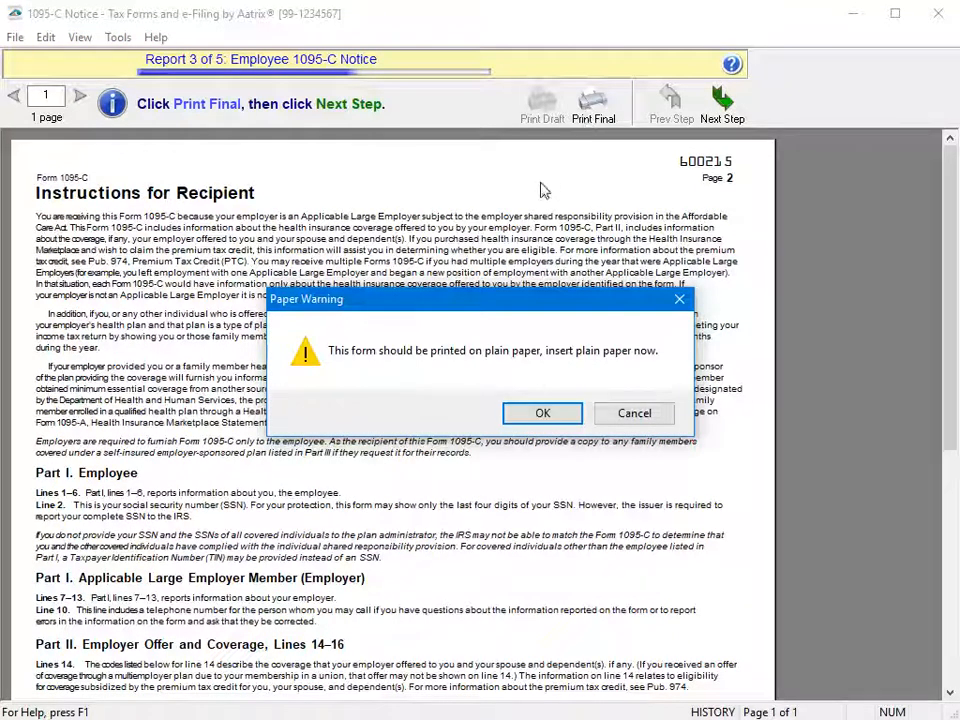
click(540, 414)
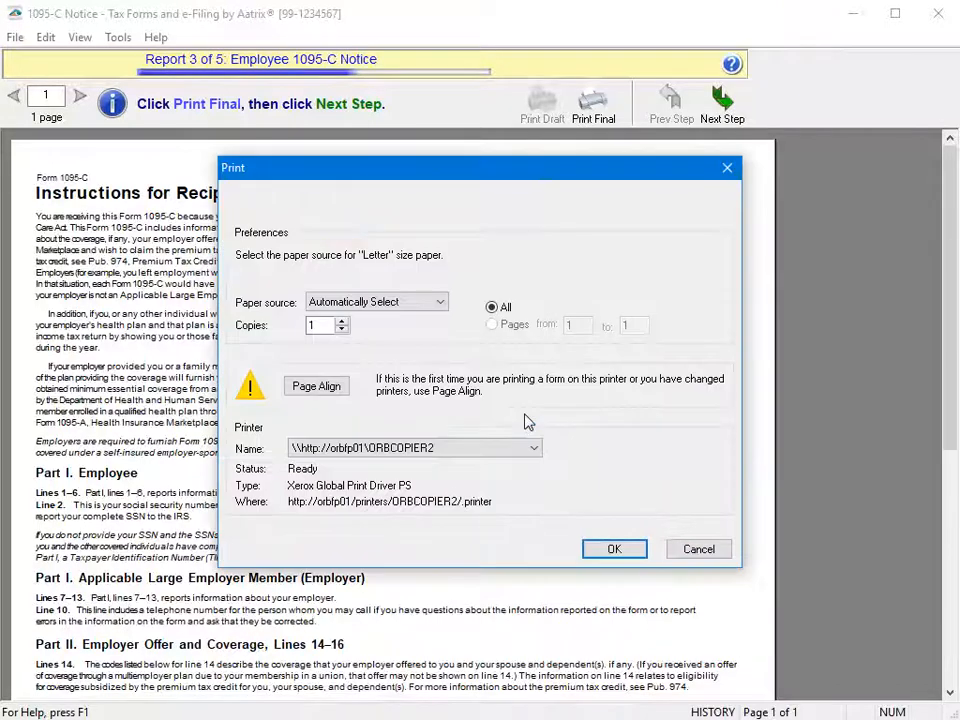
click(614, 549)
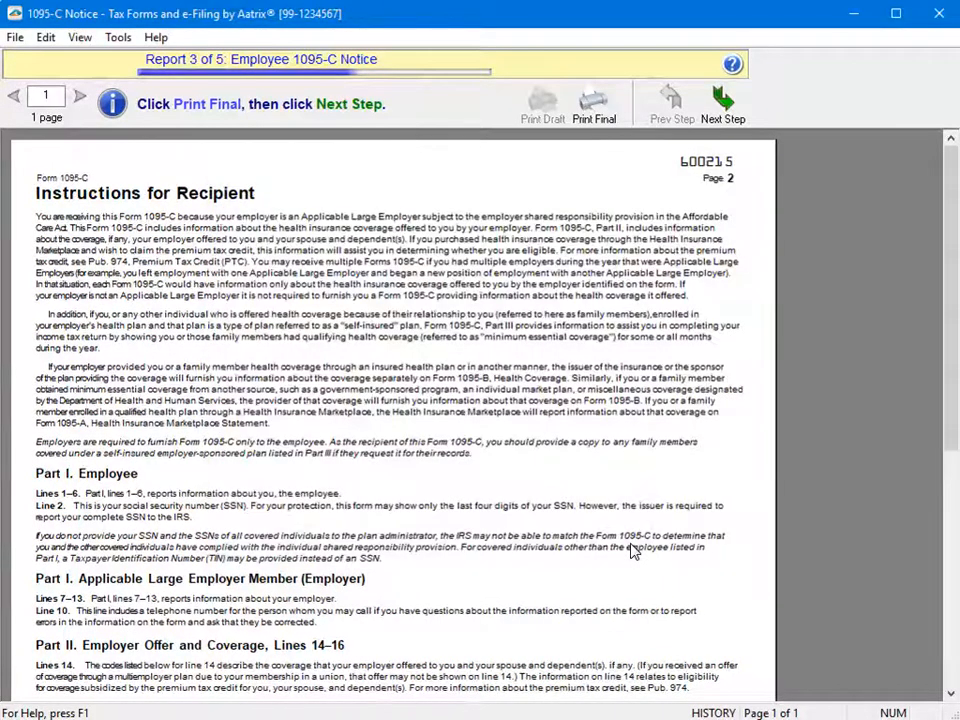
click(719, 110)
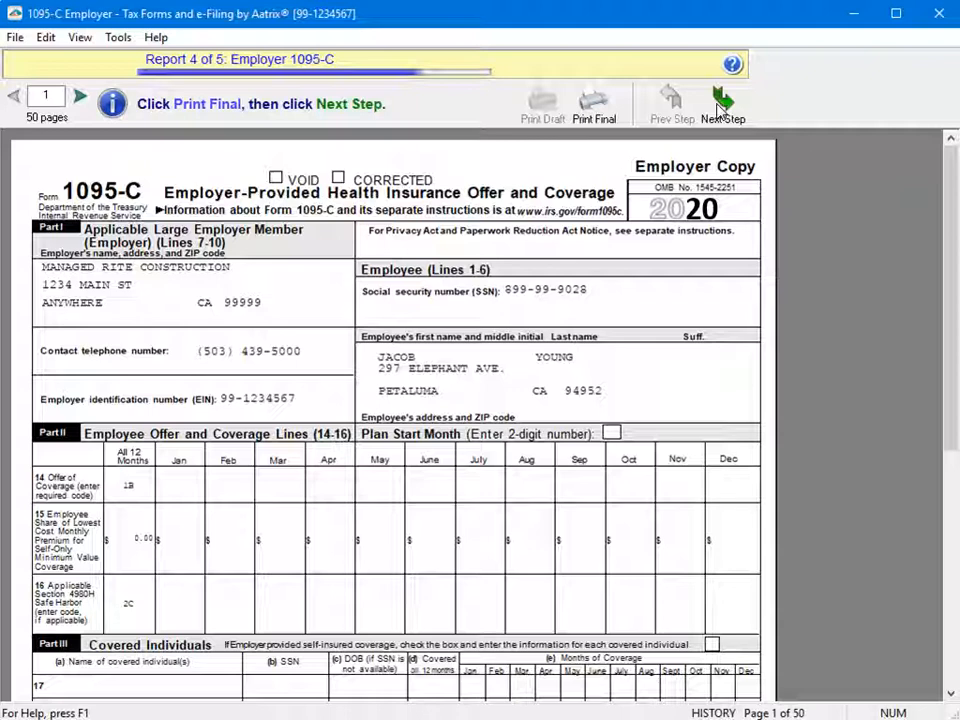
Print one final copy of all Employer 1095-C pages on ORBCOPIER2 and proceed to the Employee 1095-C.
click(587, 111)
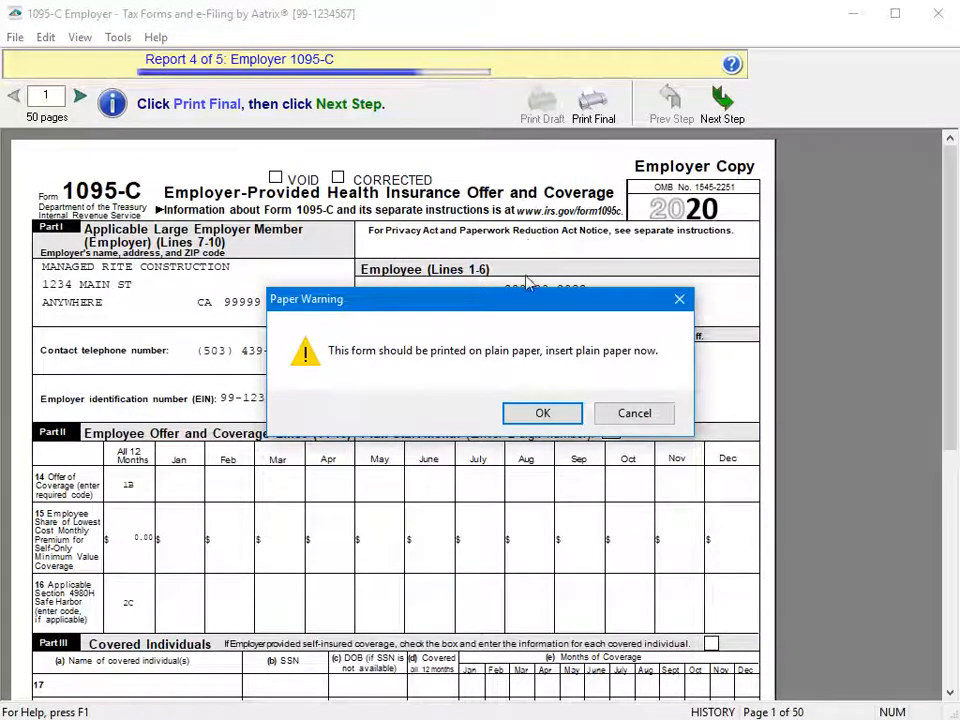
click(527, 414)
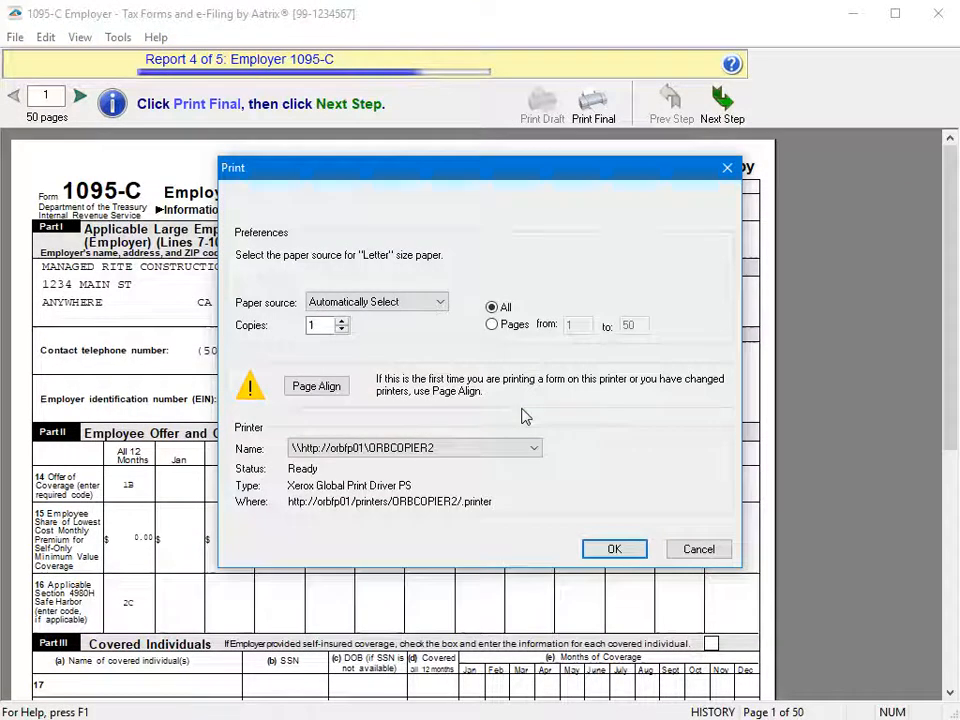
click(618, 550)
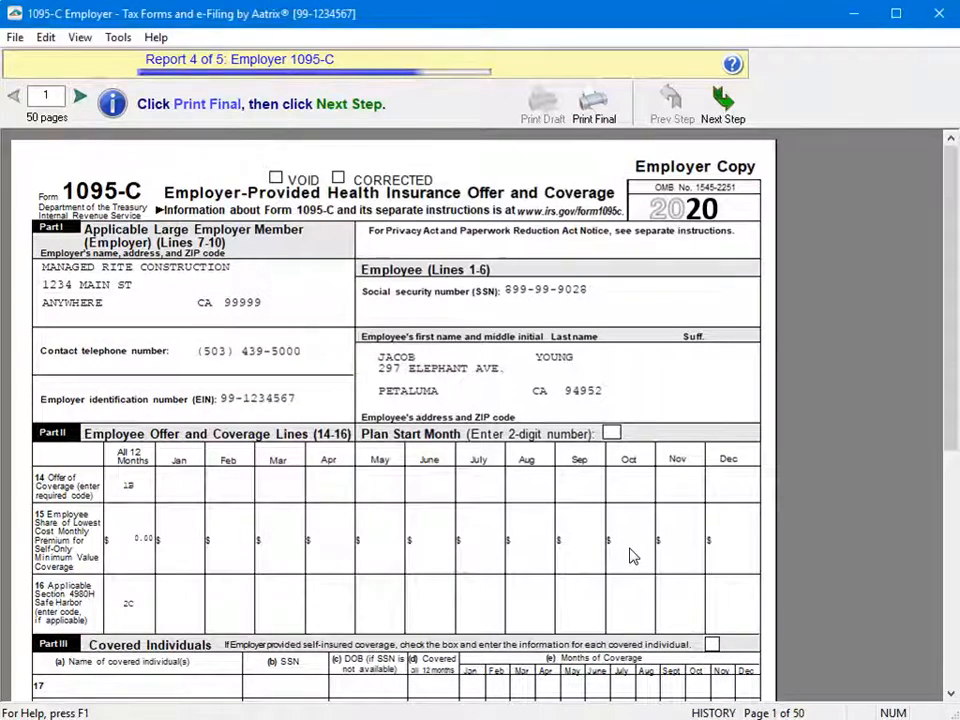
click(722, 102)
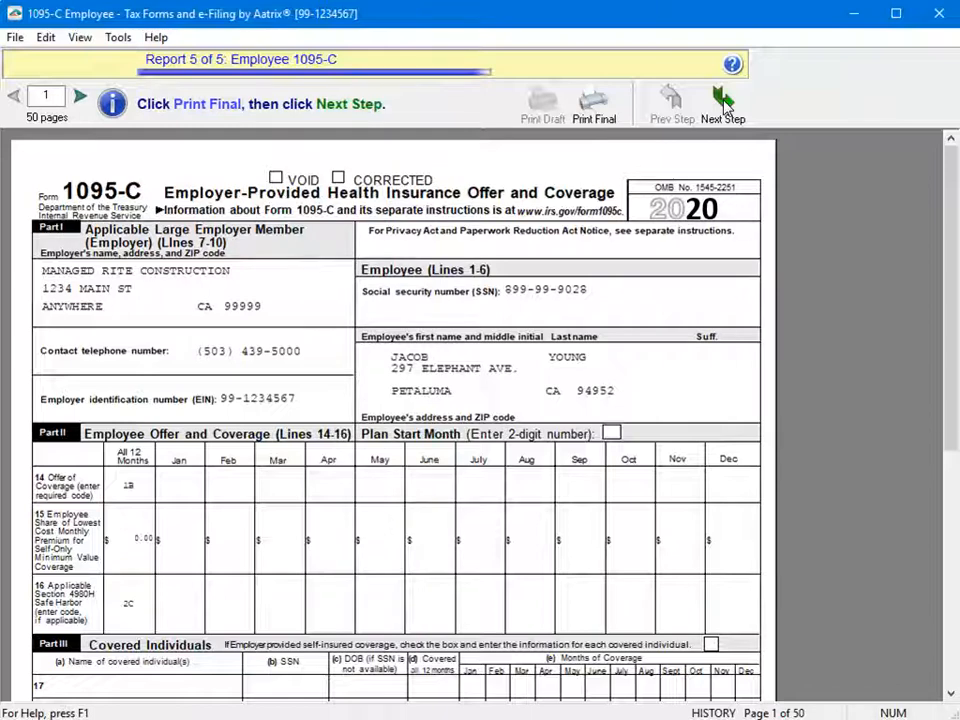
Print one final copy of all Employee 1095-C pages on ORBCOPIER2 and finish the reports to reach the history file options.
click(590, 104)
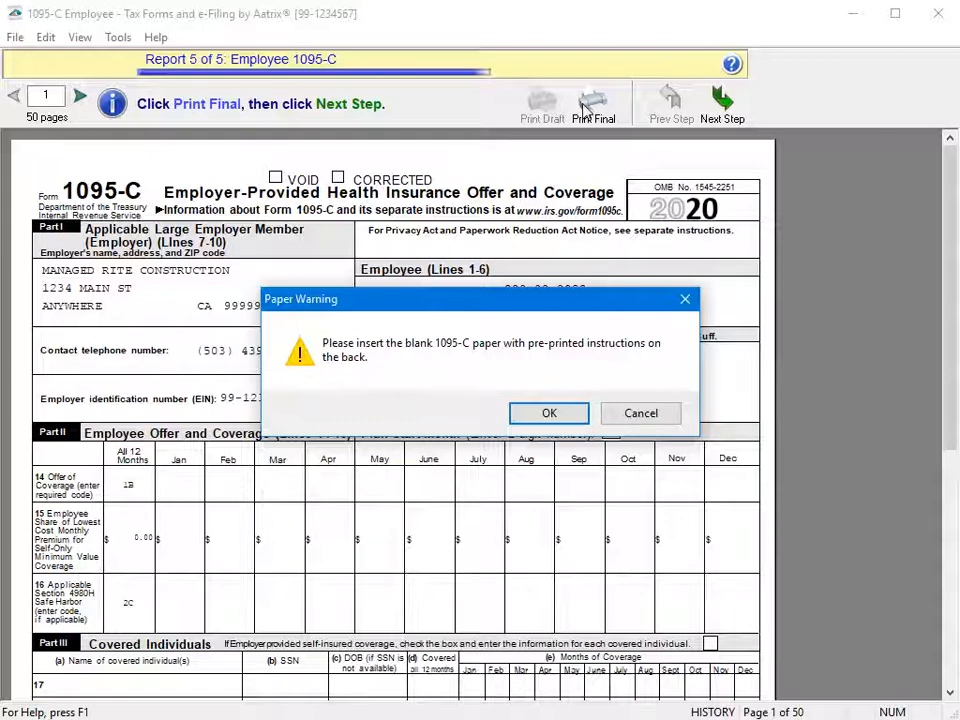
click(518, 418)
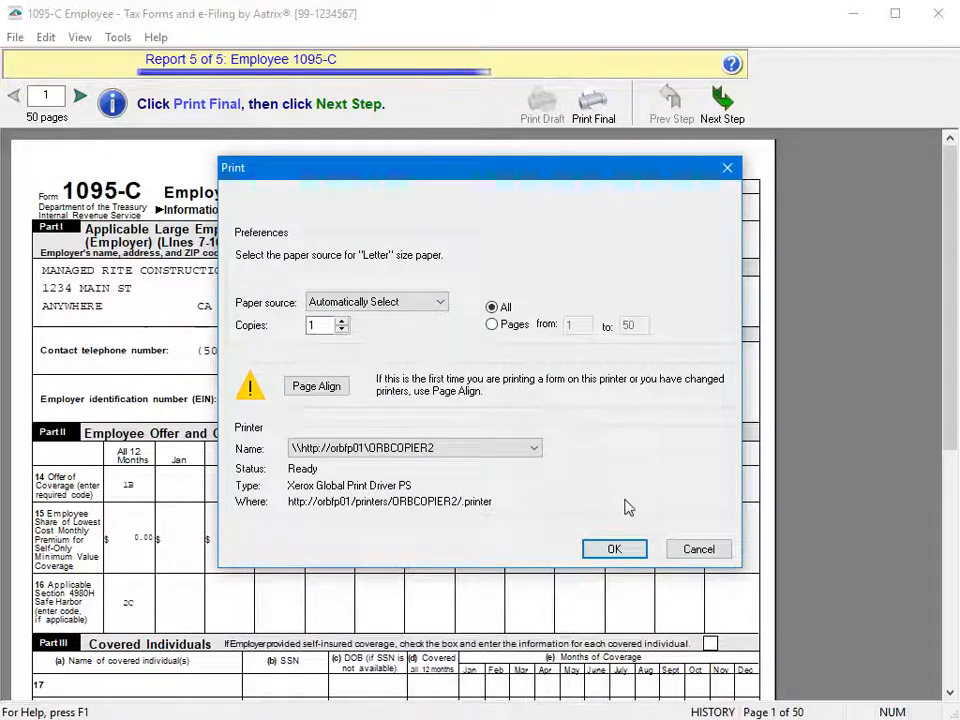
click(615, 548)
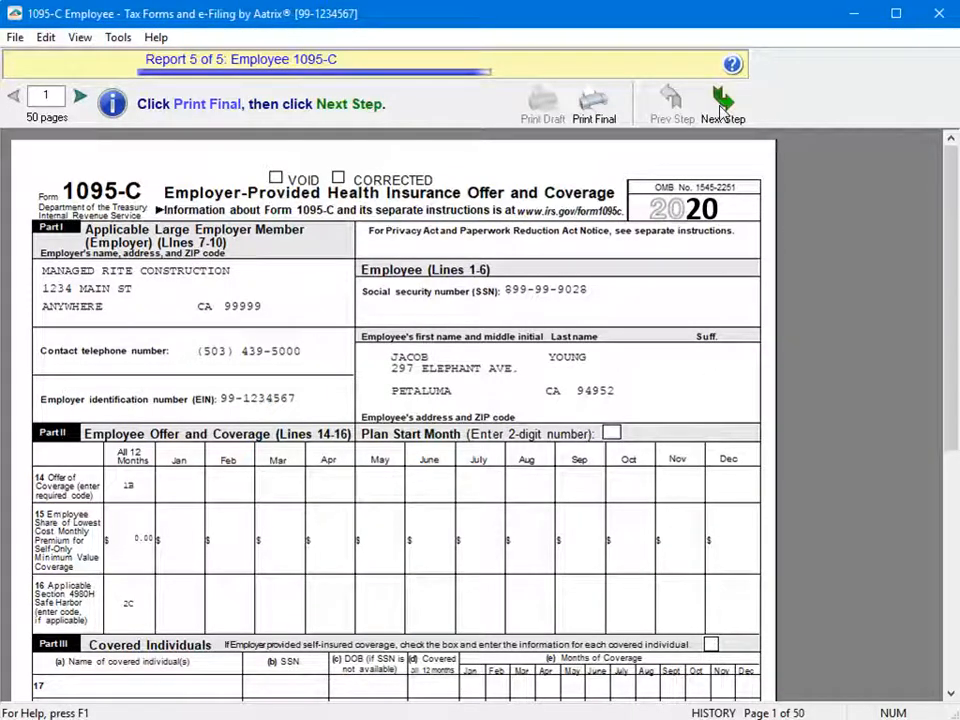
click(722, 104)
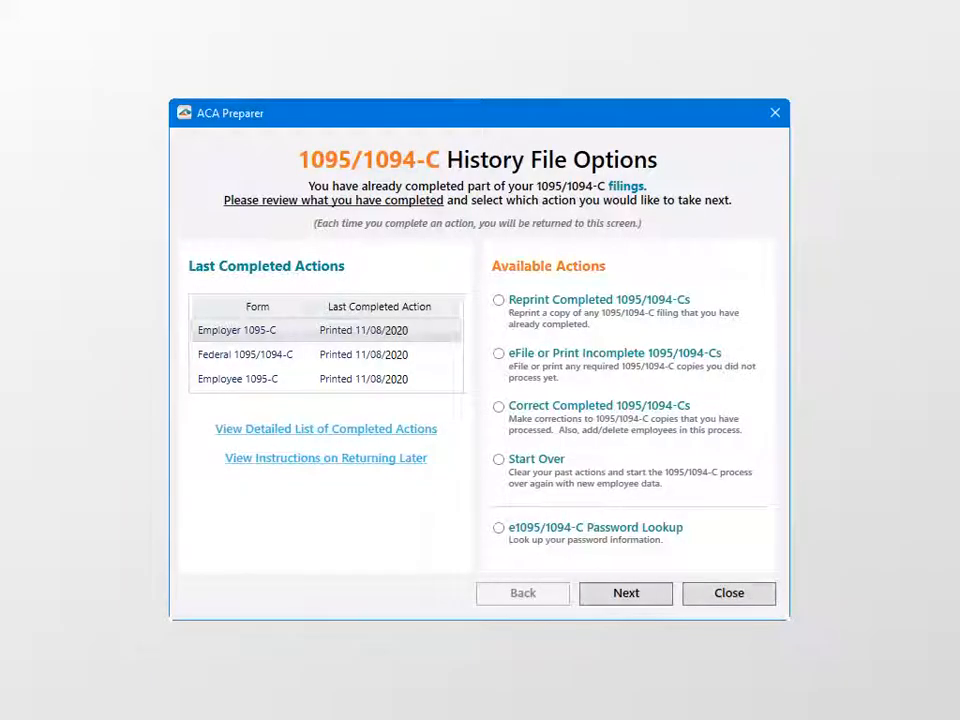